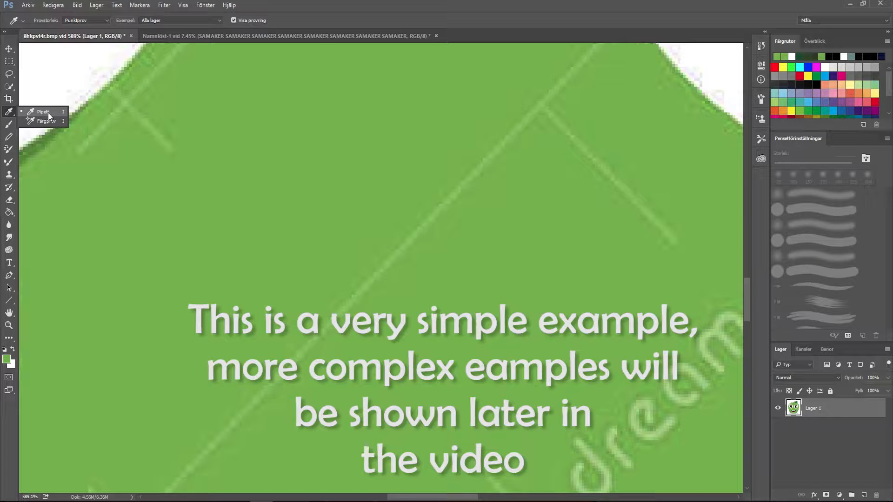
# Sample the apple's green and brush over the middle of the long diagonal watermark line between the eyes and mouth
pyautogui.click(48, 112)
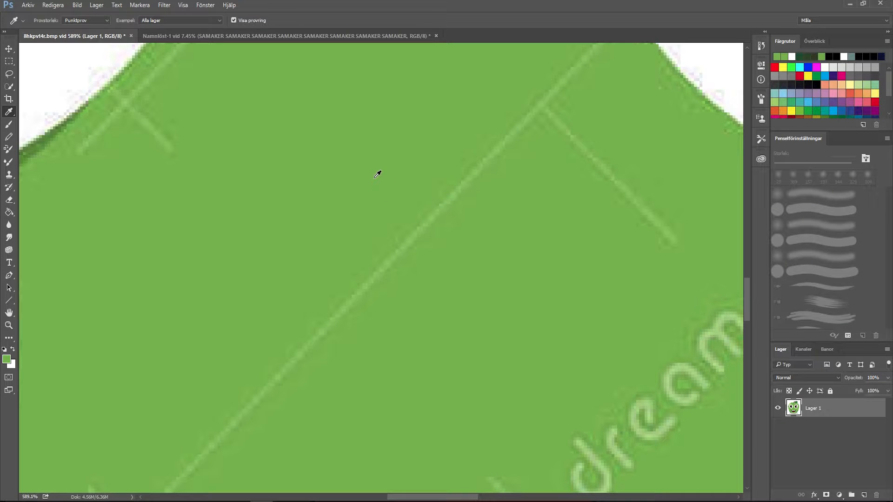
pyautogui.press('b')
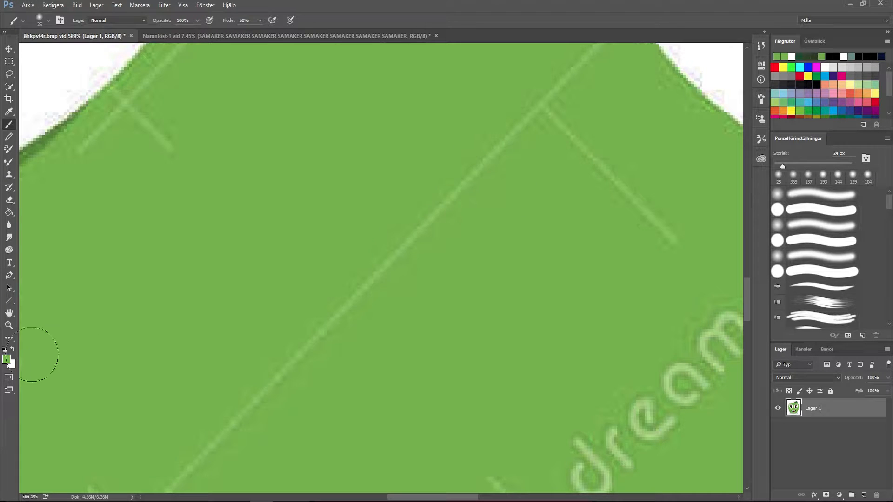
pyautogui.click(9, 363)
pyautogui.click(805, 219)
pyautogui.click(13, 366)
pyautogui.click(814, 198)
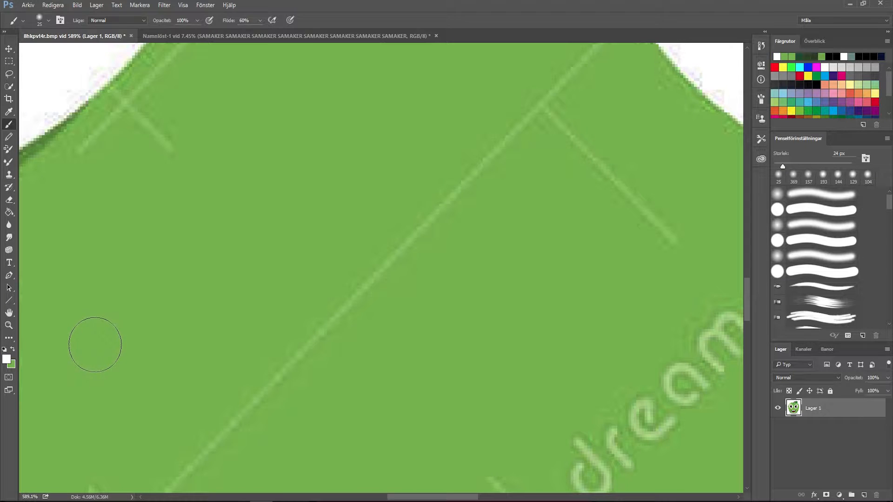
pyautogui.moveTo(517, 143)
pyautogui.mouseDown()
pyautogui.moveTo(244, 403)
pyautogui.moveTo(514, 130)
pyautogui.moveTo(366, 310)
pyautogui.moveTo(372, 266)
pyautogui.moveTo(421, 218)
pyautogui.moveTo(380, 237)
pyautogui.moveTo(383, 198)
pyautogui.mouseUp()
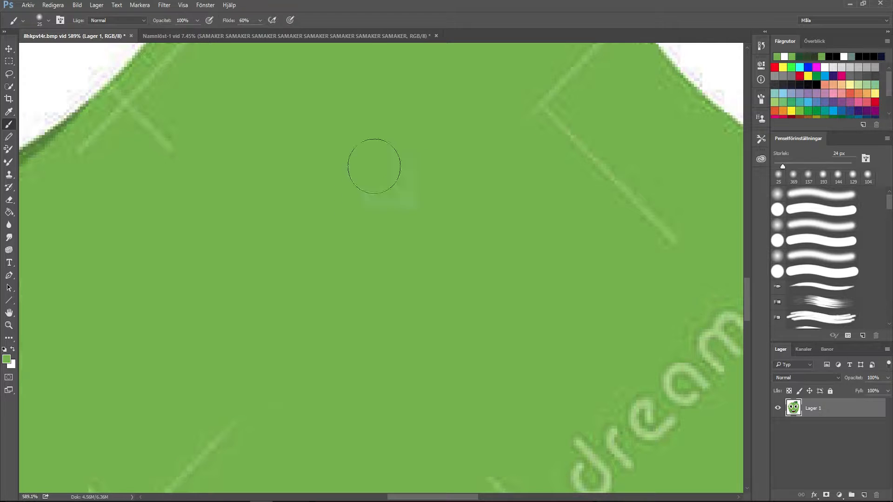
# Reduce the soft brush to 22 px and paint out the remaining traces of the diagonal line in green
pyautogui.keyDown('alt'); pyautogui.rightClick(411, 158); pyautogui.keyUp('alt')
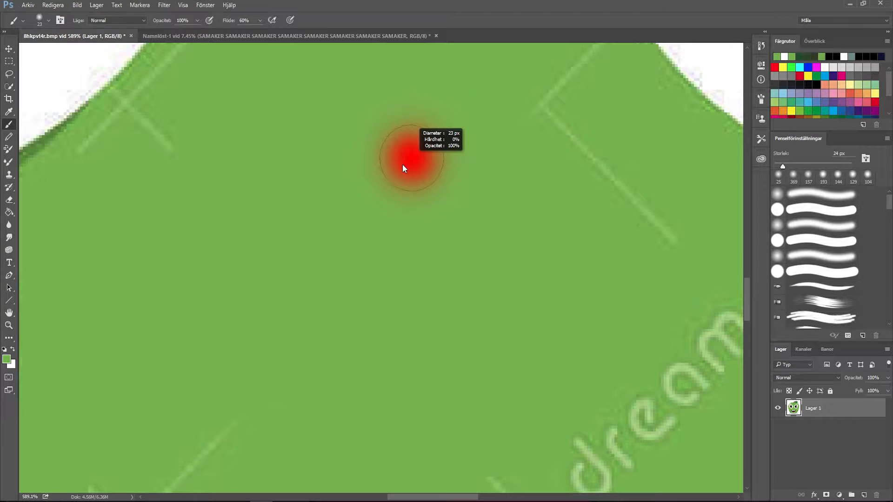
pyautogui.moveTo(357, 205); pyautogui.dragTo(374, 191)
pyautogui.moveTo(445, 169)
pyautogui.mouseDown()
pyautogui.moveTo(395, 194)
pyautogui.moveTo(428, 187)
pyautogui.mouseUp()
pyautogui.moveTo(393, 216)
pyautogui.mouseDown()
pyautogui.moveTo(375, 222)
pyautogui.moveTo(436, 182)
pyautogui.moveTo(377, 249)
pyautogui.mouseUp()
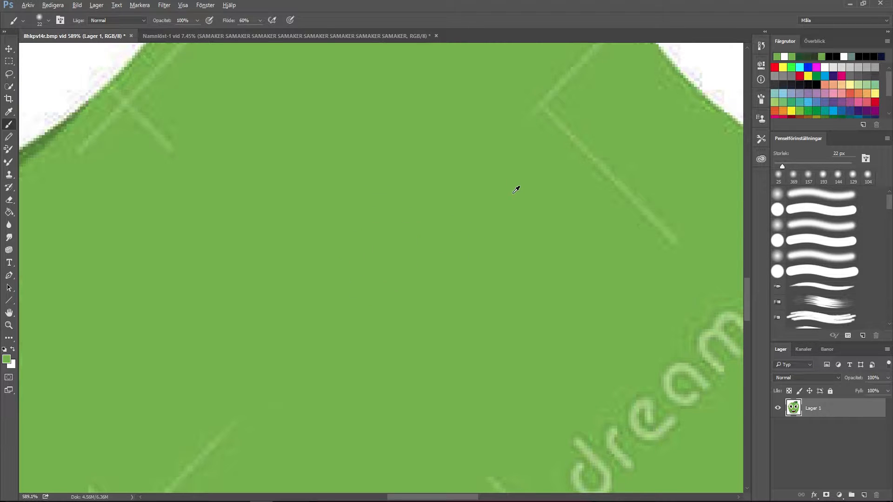
# Sample the white background and paint over the "dreamstime" text beyond the apple's upper left edge
pyautogui.scroll(-5, 572, 323)
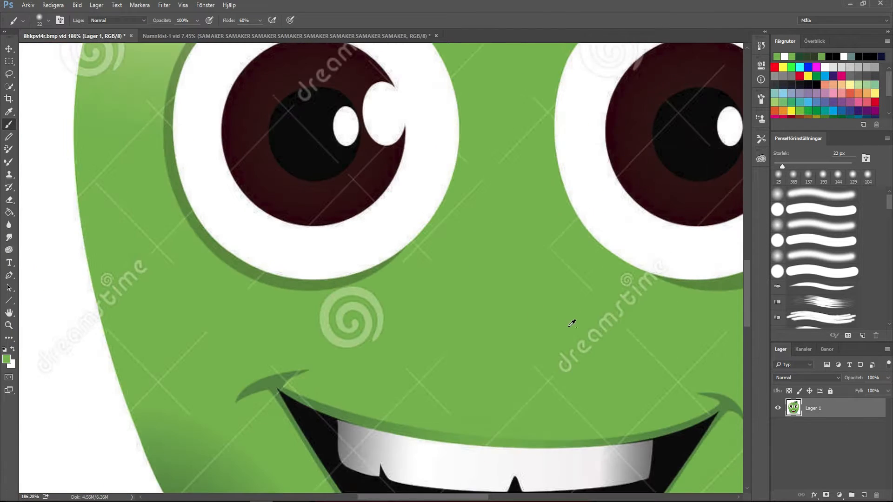
pyautogui.scroll(-5, 572, 323)
pyautogui.scroll(8, 237, 100)
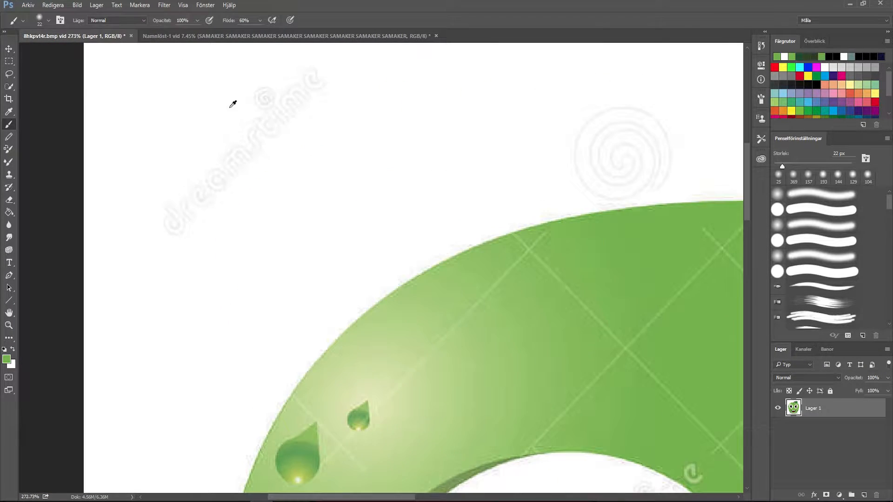
pyautogui.scroll(2, 233, 103)
pyautogui.press('i')
pyautogui.click(320, 173)
pyautogui.press('b')
pyautogui.moveTo(135, 244)
pyautogui.mouseDown()
pyautogui.moveTo(152, 263)
pyautogui.moveTo(157, 278)
pyautogui.moveTo(194, 258)
pyautogui.moveTo(228, 214)
pyautogui.moveTo(224, 172)
pyautogui.moveTo(231, 176)
pyautogui.moveTo(198, 173)
pyautogui.moveTo(293, 117)
pyautogui.moveTo(277, 139)
pyautogui.moveTo(361, 84)
pyautogui.moveTo(360, 54)
pyautogui.mouseUp()
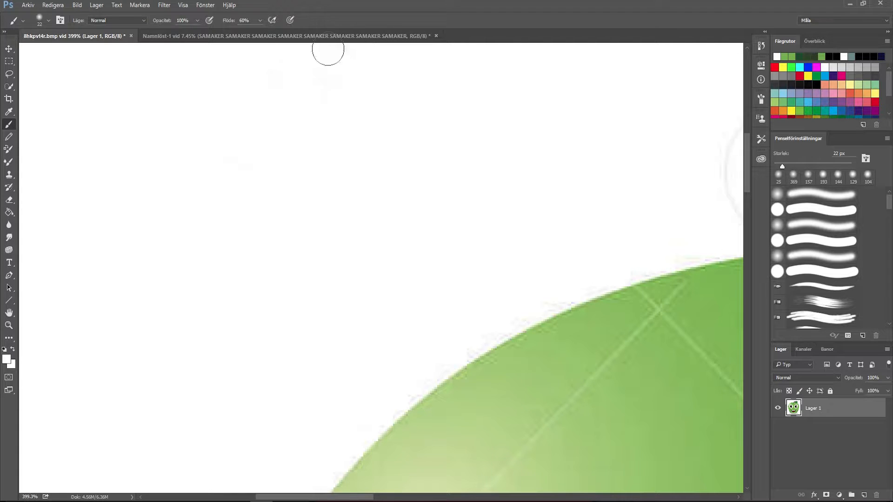
# Try to paint over the diagonal line on the shaded cheek left of the mouth with a single sampled green
pyautogui.scroll(-10, 309, 146)
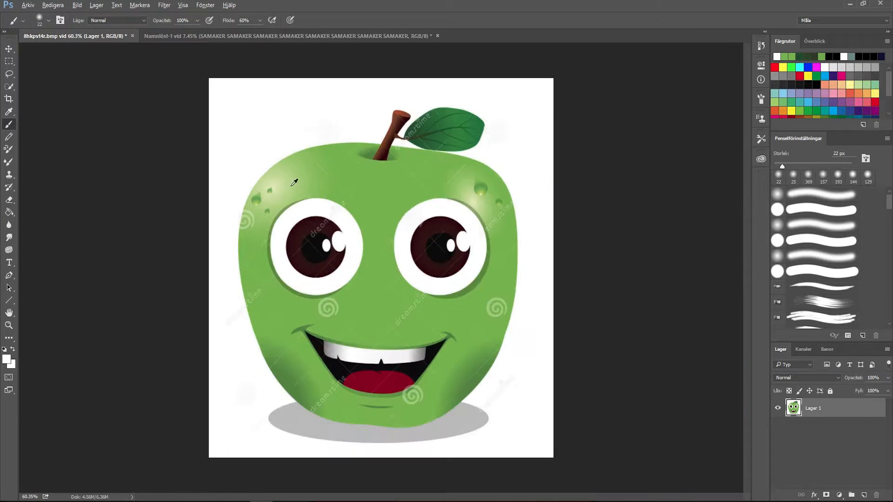
pyautogui.scroll(10, 268, 274)
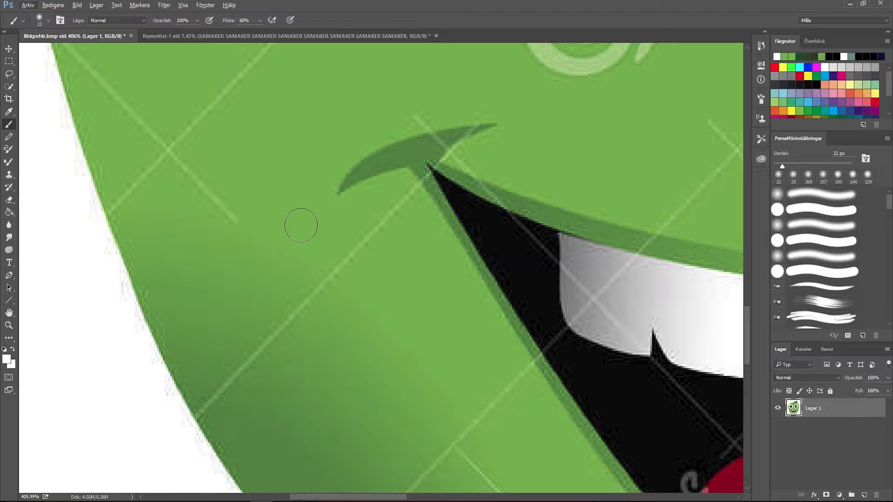
pyautogui.press('i')
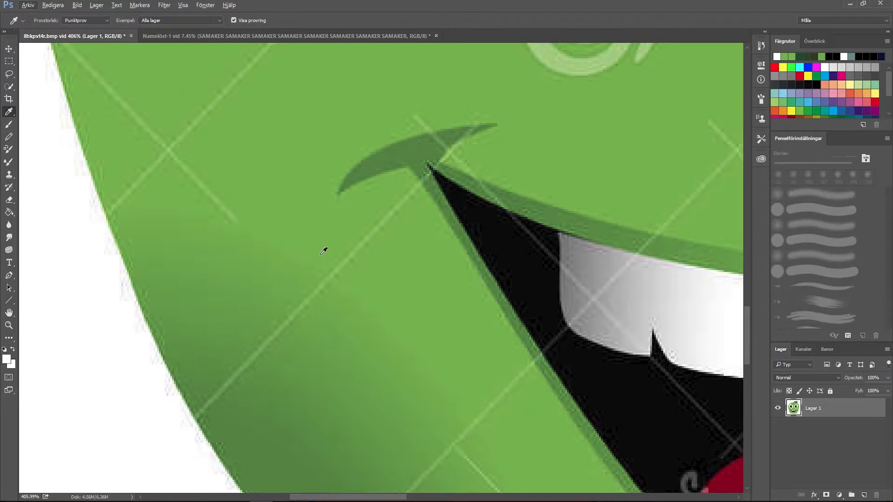
pyautogui.click(327, 247)
pyautogui.press('b')
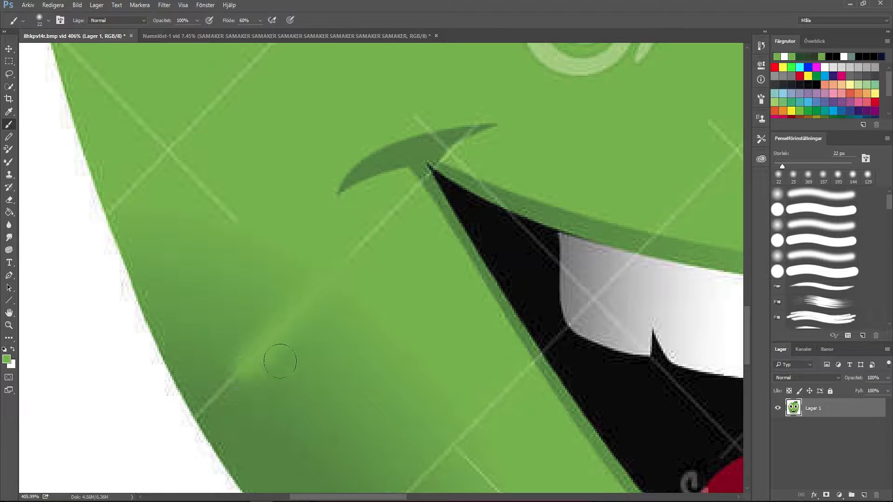
# Cover the diagonal line on the shaded left cheek in short dabs, resampling the adjacent green for each section
pyautogui.scroll(3, 247, 374)
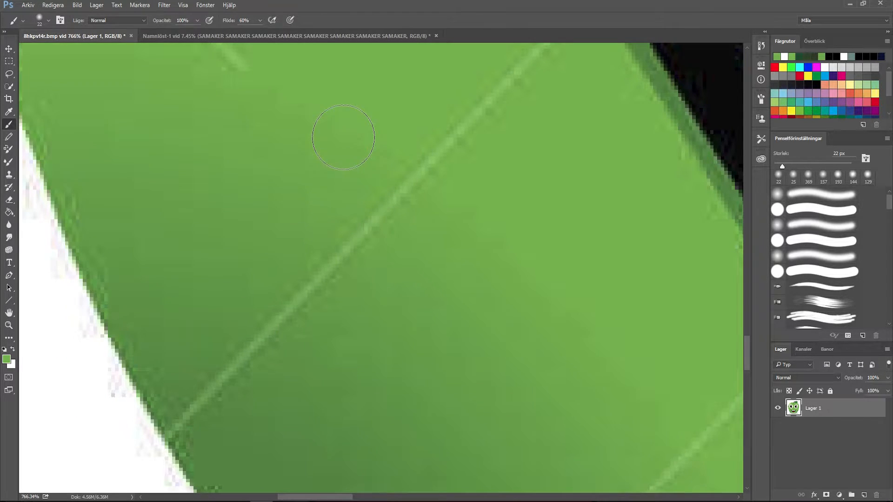
pyautogui.press('i')
pyautogui.click(378, 170)
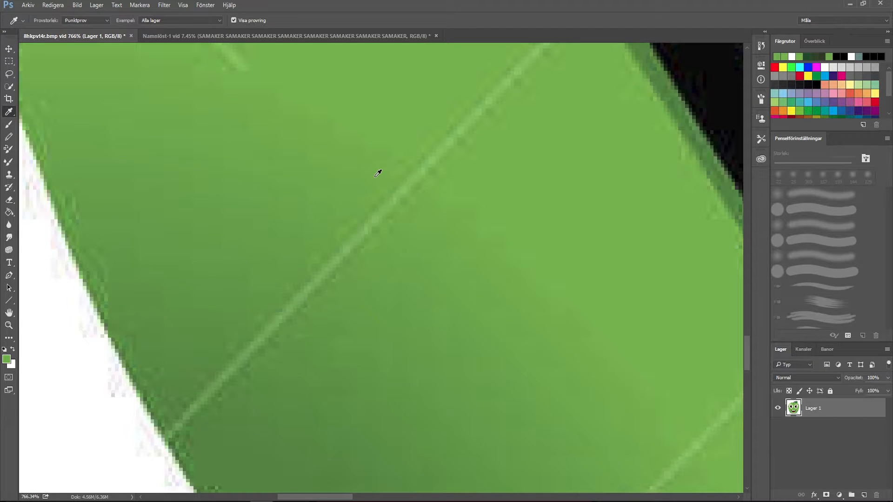
pyautogui.press('b')
pyautogui.click(391, 195)
pyautogui.press('i')
pyautogui.click(356, 213)
pyautogui.press('b')
pyautogui.click(366, 233)
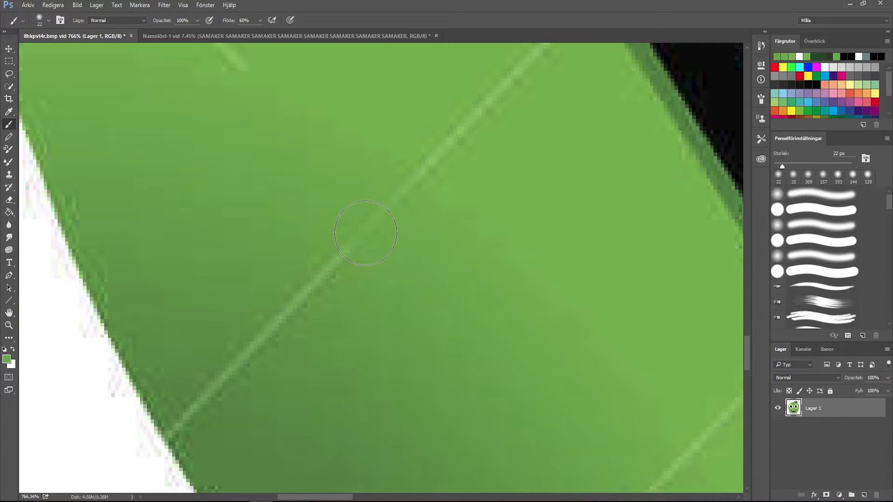
# Switch to the Clone Stamp tool (Klonstämpel) for the next diagonal line on the shading below the left mouth corner
pyautogui.scroll(-5, 330, 422)
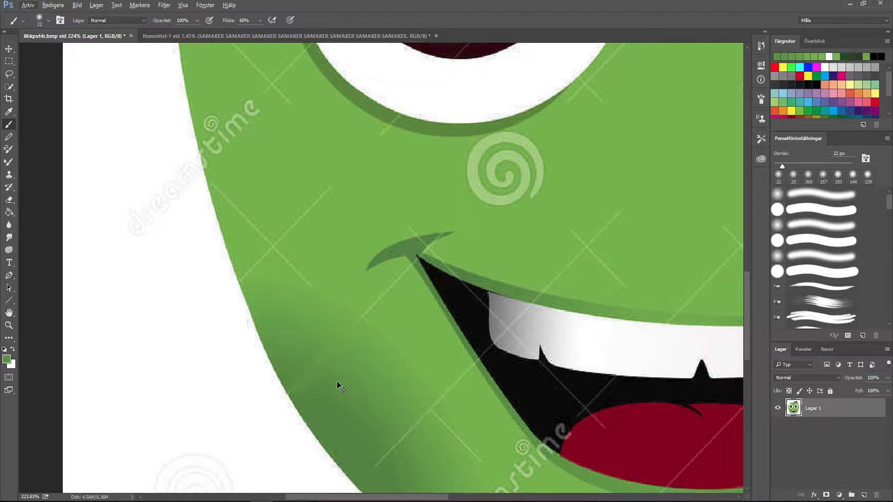
pyautogui.scroll(4, 427, 458)
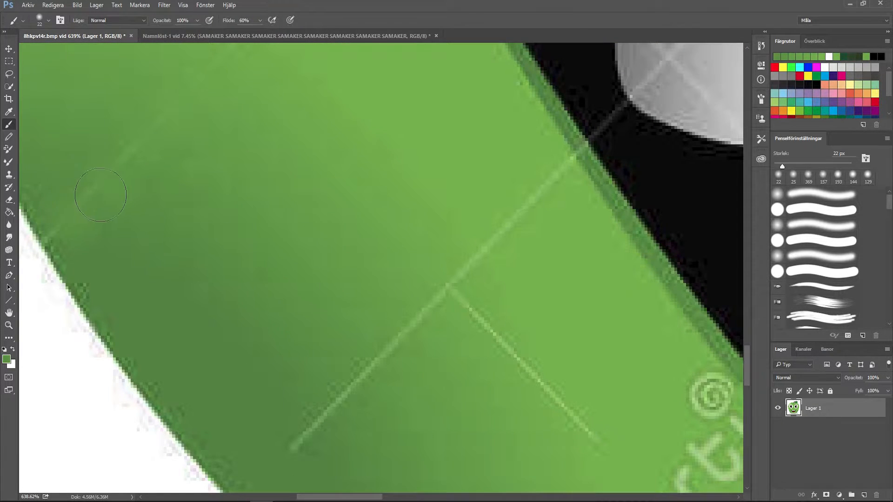
pyautogui.press('s')
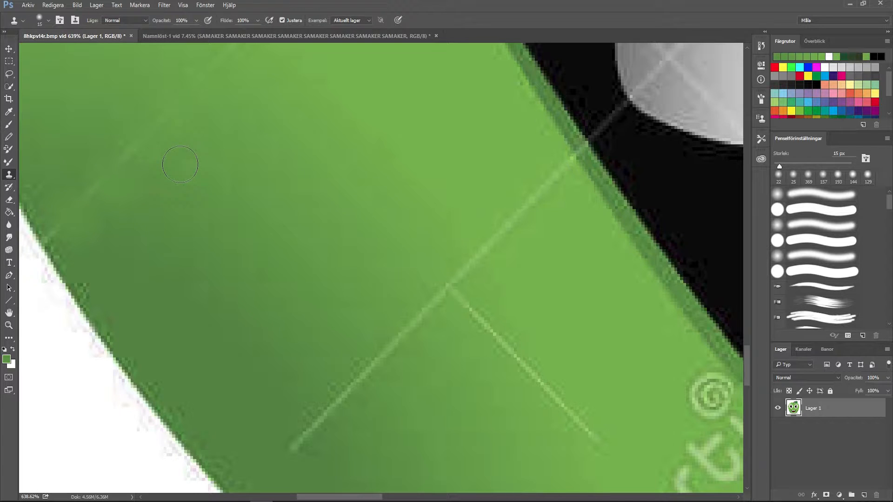
pyautogui.rightClick(9, 175)
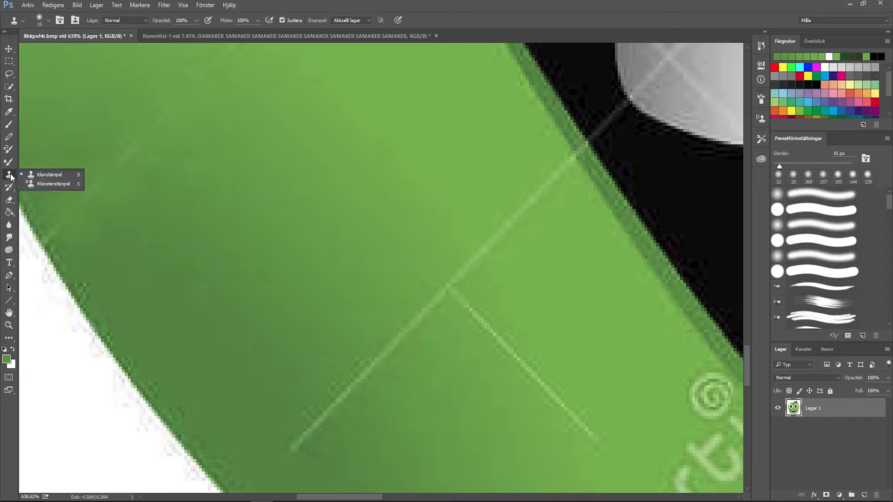
pyautogui.click(74, 177)
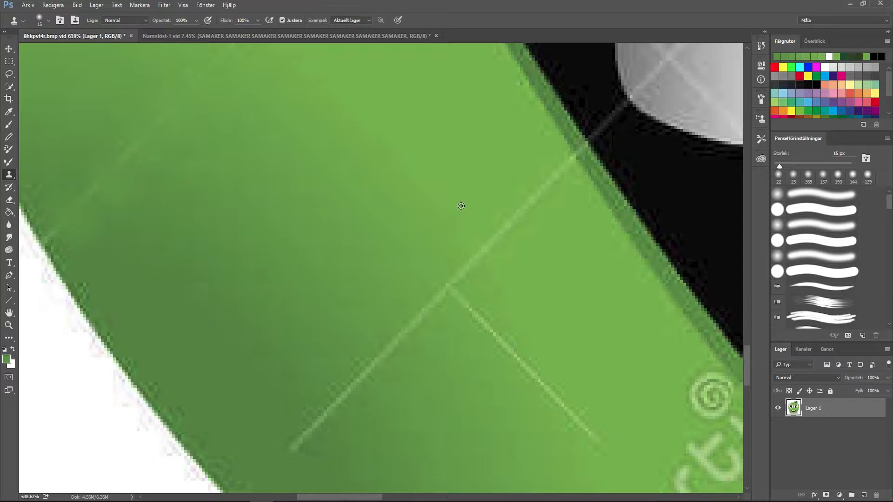
# Try cloning nearby green along the diagonal line on the lower left shading, and undo the stroke
pyautogui.moveTo(463, 205)
pyautogui.mouseDown()
pyautogui.moveTo(512, 224)
pyautogui.moveTo(510, 215)
pyautogui.moveTo(290, 448)
pyautogui.mouseUp()
pyautogui.scroll(-6, 275, 418)
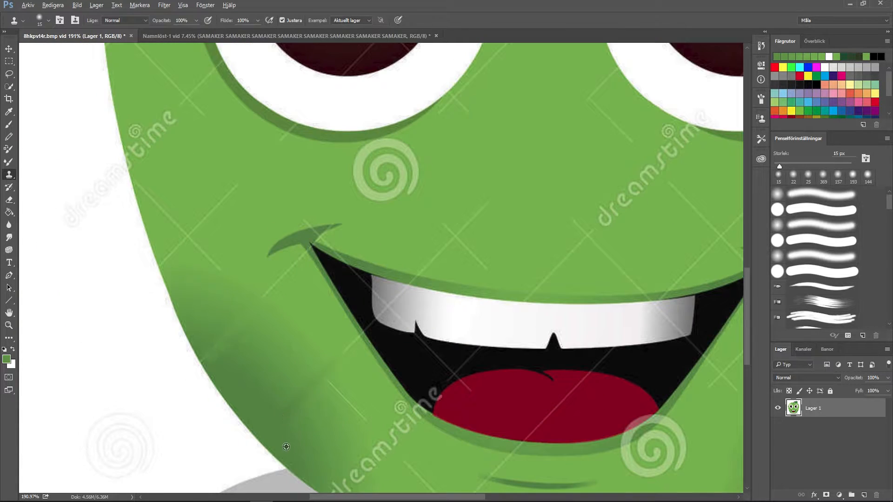
pyautogui.scroll(2, 279, 454)
pyautogui.scroll(5, 293, 389)
pyautogui.hotkey('ctrl', 'z')
# Set a clone source right beside the diagonal line and clone the matching green gradient along its lower part
pyautogui.scroll(2, 344, 362)
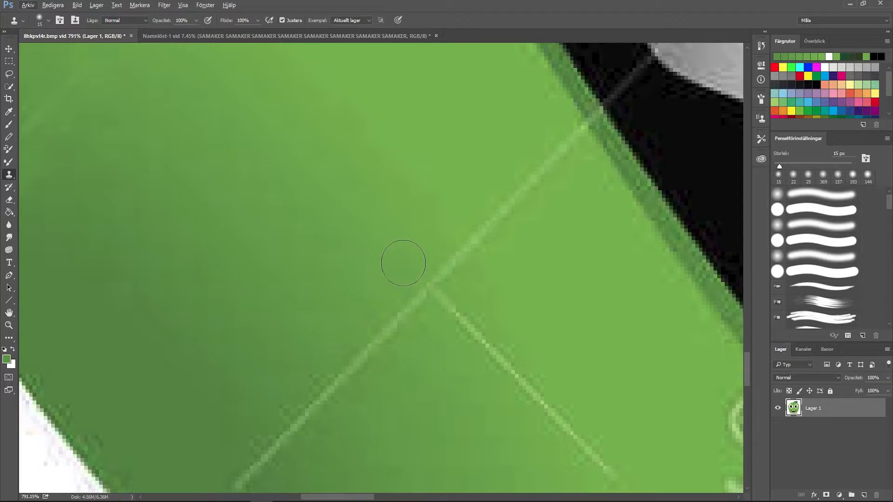
pyautogui.keyDown('alt'); pyautogui.click(396, 251); pyautogui.keyUp('alt')
pyautogui.moveTo(430, 283); pyautogui.dragTo(235, 493)
pyautogui.scroll(-5, 232, 439)
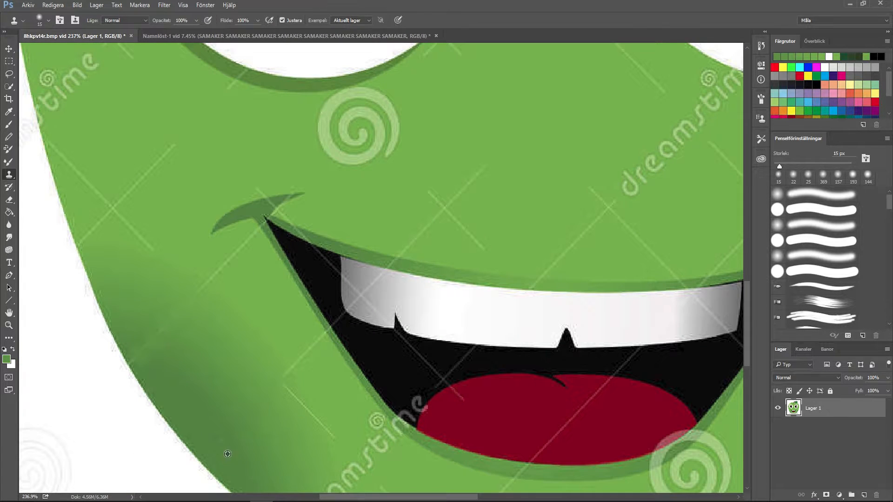
# Clone a vertical strip of the teeth, mouth and tongue onto the green cheek left of the mouth
pyautogui.scroll(4, 652, 372)
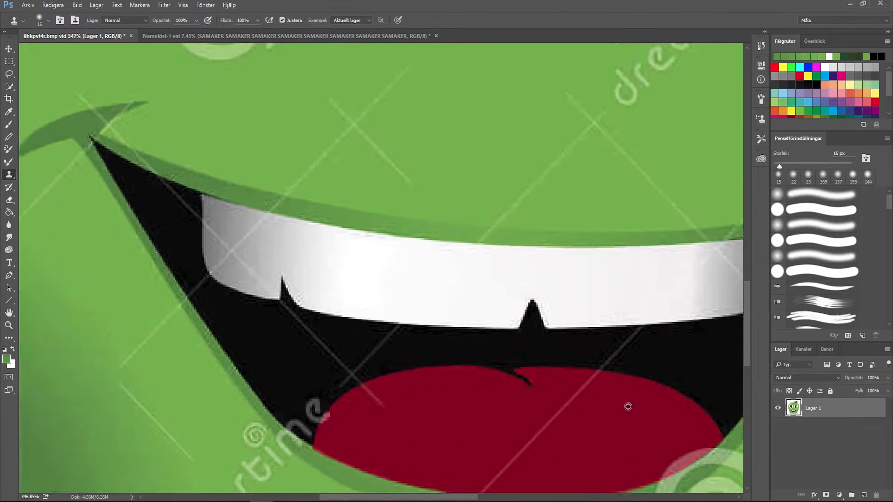
pyautogui.scroll(2, 442, 376)
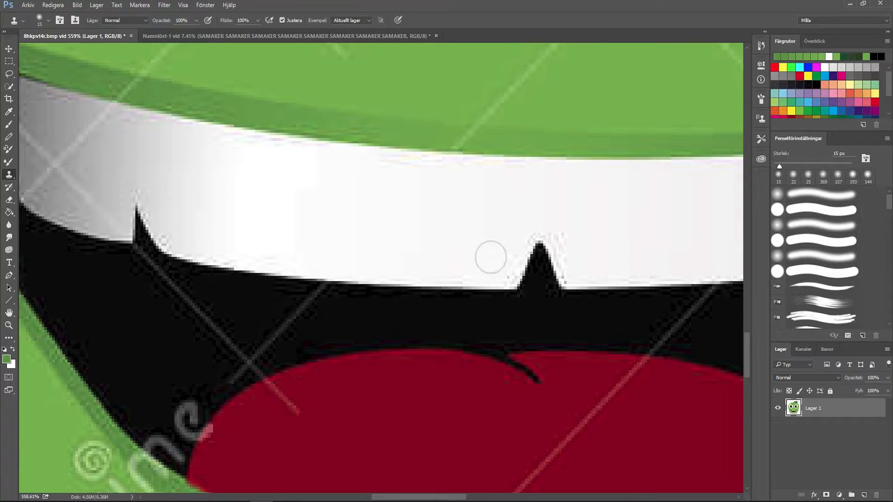
pyautogui.scroll(-4, 544, 345)
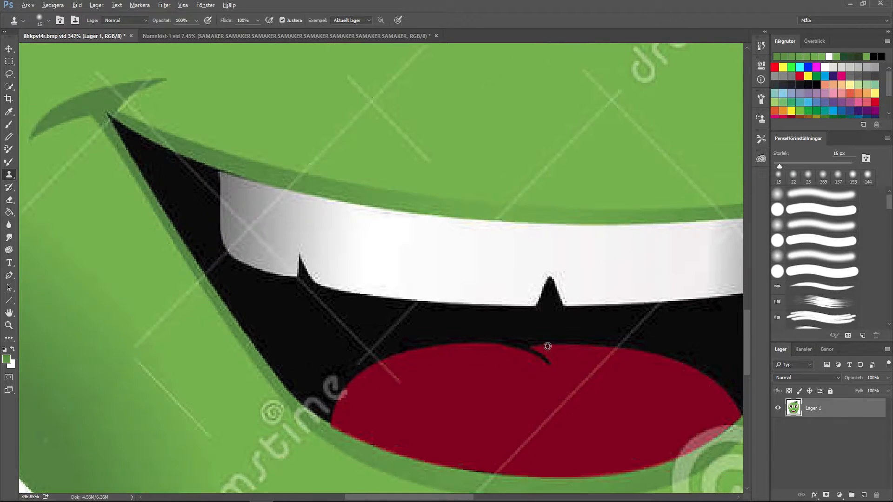
pyautogui.click(157, 304)
pyautogui.moveTo(155, 321); pyautogui.dragTo(143, 494)
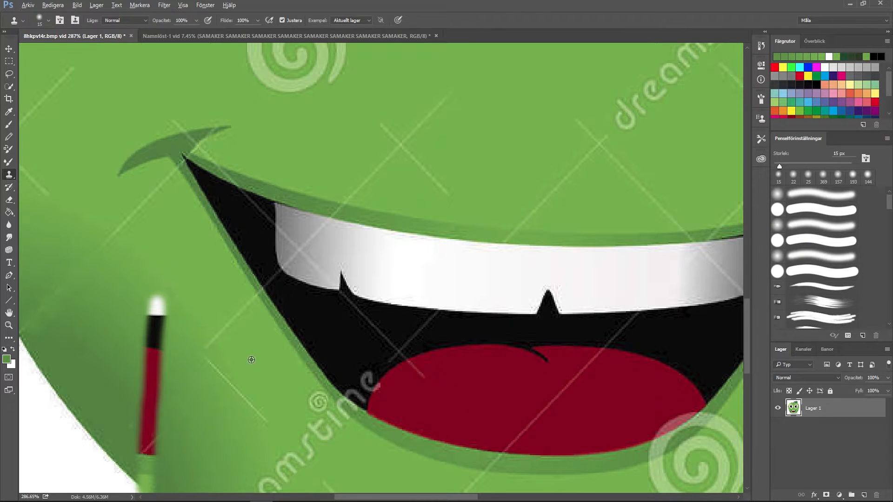
# Sample the dark brown colour of the leaf's leftmost vein below the watermark letters
pyautogui.scroll(-7, 265, 372)
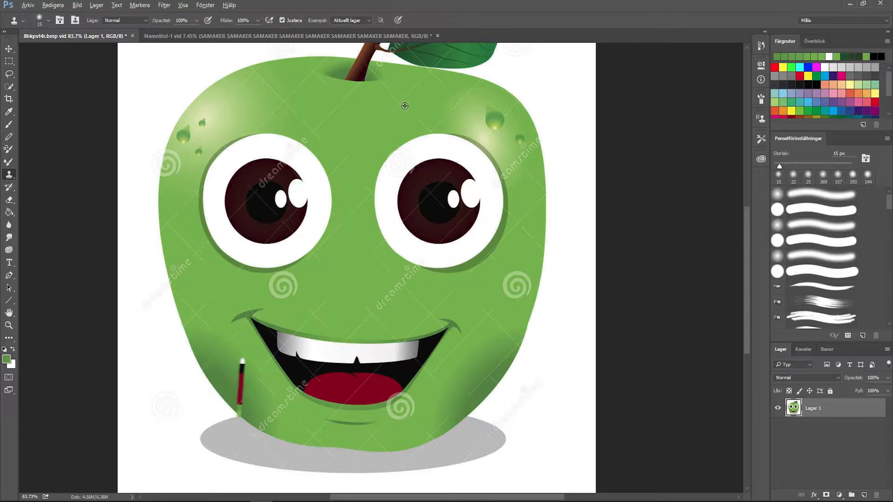
pyautogui.scroll(4, 401, 110)
pyautogui.scroll(-1, 451, 247)
pyautogui.scroll(3, 439, 100)
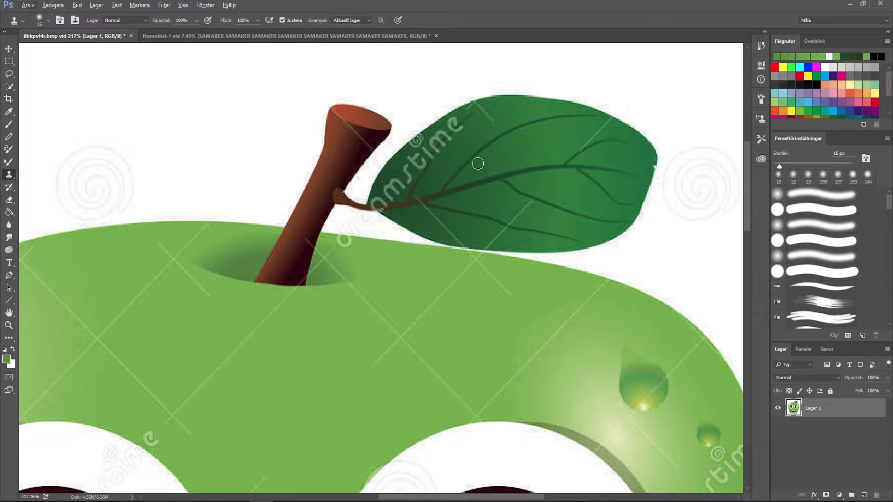
pyautogui.scroll(8, 477, 166)
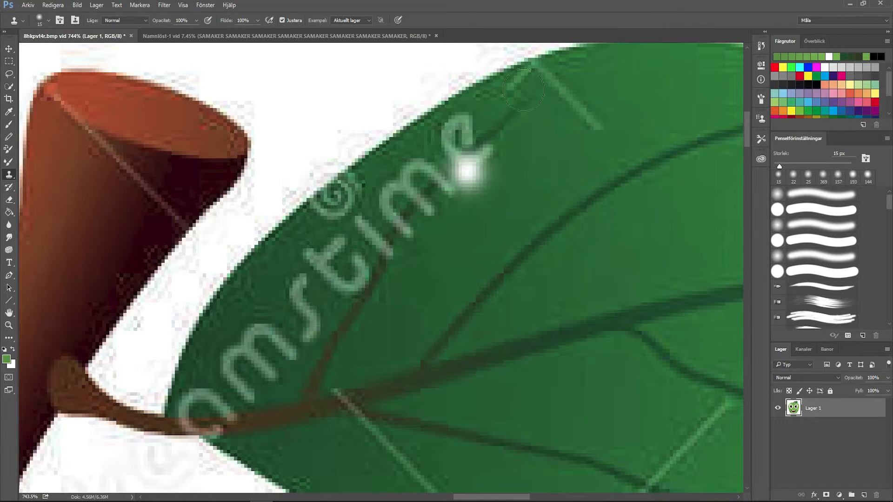
pyautogui.scroll(3, 455, 200)
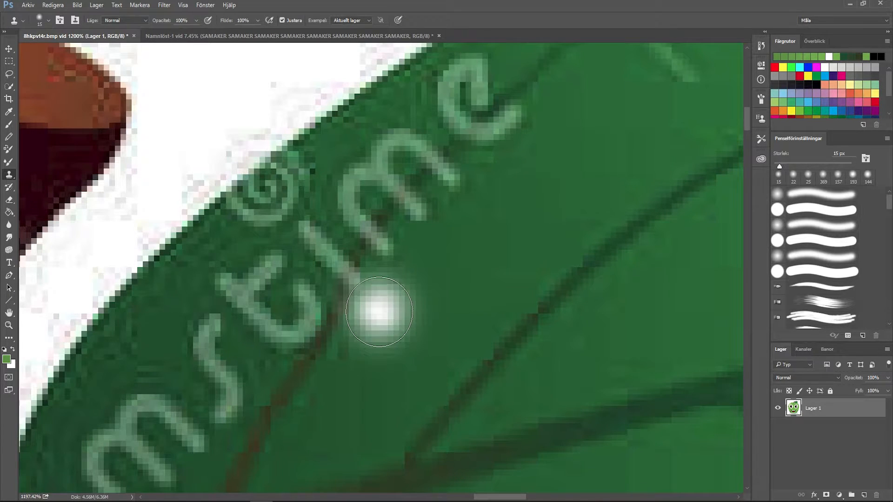
pyautogui.press('i')
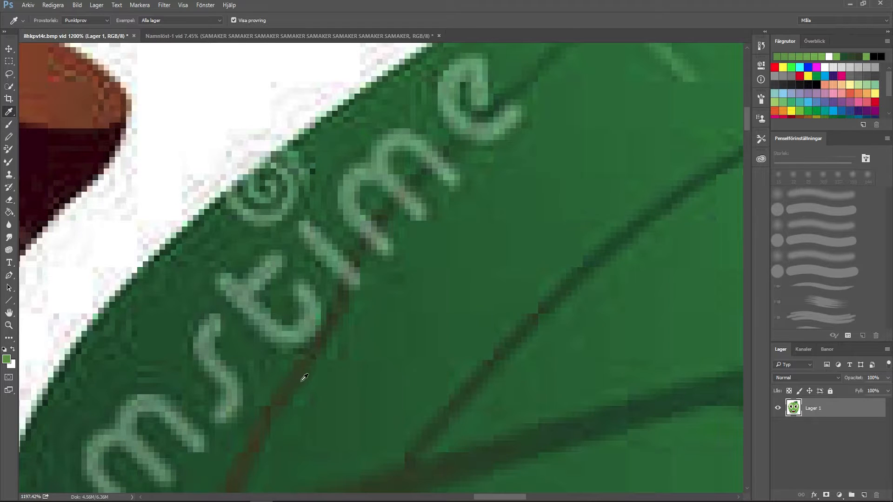
pyautogui.click(279, 399)
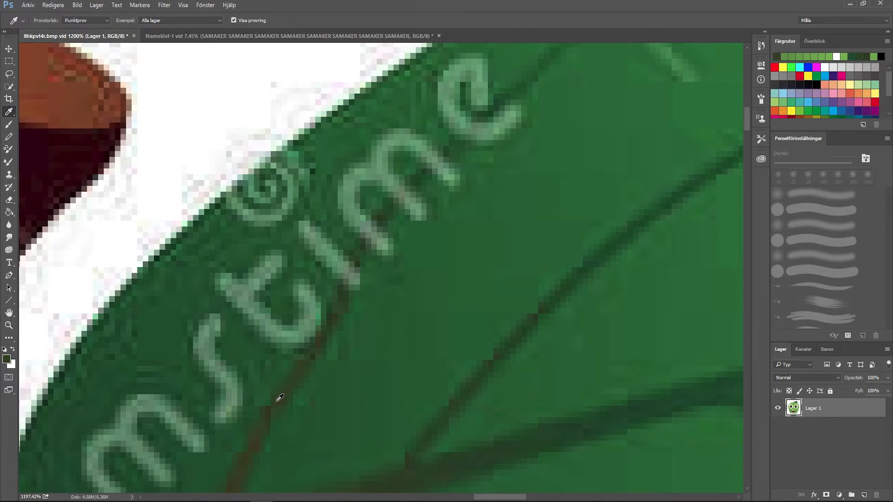
# With a 1 px Brush at 50% flow, repaint the leaf vein where it passes through the watermark letters
pyautogui.press('b')
pyautogui.moveTo(388, 320); pyautogui.dragTo(372, 322)
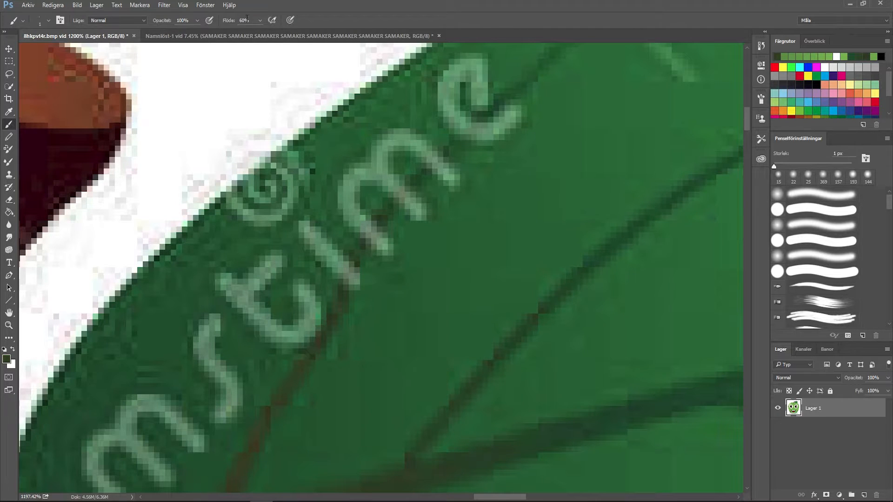
pyautogui.moveTo(259, 24); pyautogui.dragTo(254, 34)
pyautogui.moveTo(470, 131)
pyautogui.mouseDown()
pyautogui.moveTo(401, 193)
pyautogui.moveTo(344, 300)
pyautogui.mouseUp()
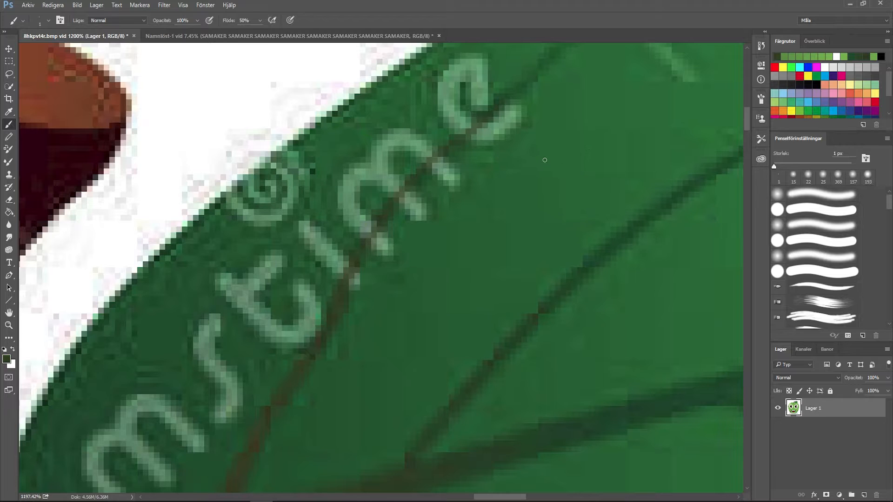
# Try a brush stroke over the watermark letter "e" on the leaf, and undo it
pyautogui.keyDown('alt'); pyautogui.rightClick(509, 191); pyautogui.keyUp('alt')
pyautogui.moveTo(541, 109); pyautogui.dragTo(487, 152)
pyautogui.hotkey('ctrl', 'z')
# Sample nearby leaf greens and paint over the watermark letter "e" on both sides of the vein
pyautogui.keyDown('alt'); pyautogui.click(563, 137); pyautogui.keyUp('alt')
pyautogui.moveTo(554, 119)
pyautogui.mouseDown()
pyautogui.moveTo(508, 125)
pyautogui.moveTo(487, 261)
pyautogui.mouseUp()
pyautogui.scroll(9, 514, 121)
pyautogui.keyDown('alt'); pyautogui.rightClick(487, 261); pyautogui.keyUp('alt')
pyautogui.keyDown('alt'); pyautogui.click(500, 79); pyautogui.keyUp('alt')
pyautogui.moveTo(374, 273)
pyautogui.mouseDown()
pyautogui.moveTo(391, 194)
pyautogui.moveTo(304, 210)
pyautogui.mouseUp()
pyautogui.moveTo(443, 300); pyautogui.dragTo(454, 369)
# Reduce the Brush to 1 px, sample the dark vein colour and restore the vein where the letter "e" crossed it
pyautogui.press('[')
pyautogui.keyDown('alt'); pyautogui.click(328, 395); pyautogui.keyUp('alt')
pyautogui.moveTo(333, 391); pyautogui.dragTo(406, 333)
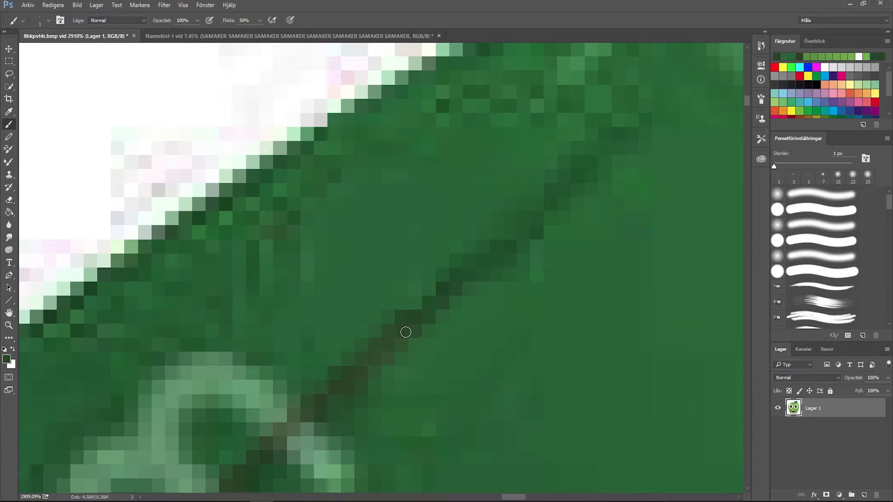
# Examine the repaired leaf vein in the whole image and close up near the leaf's upper edge
pyautogui.scroll(-20, 406, 333)
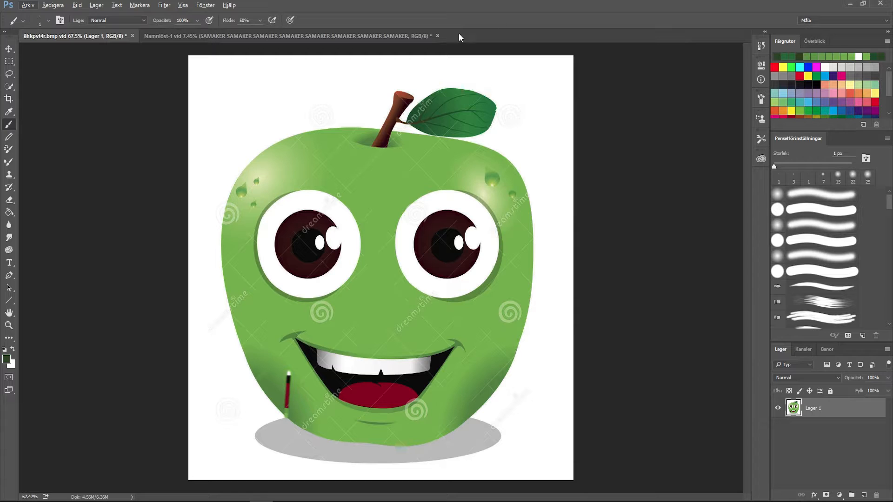
pyautogui.scroll(15, 438, 71)
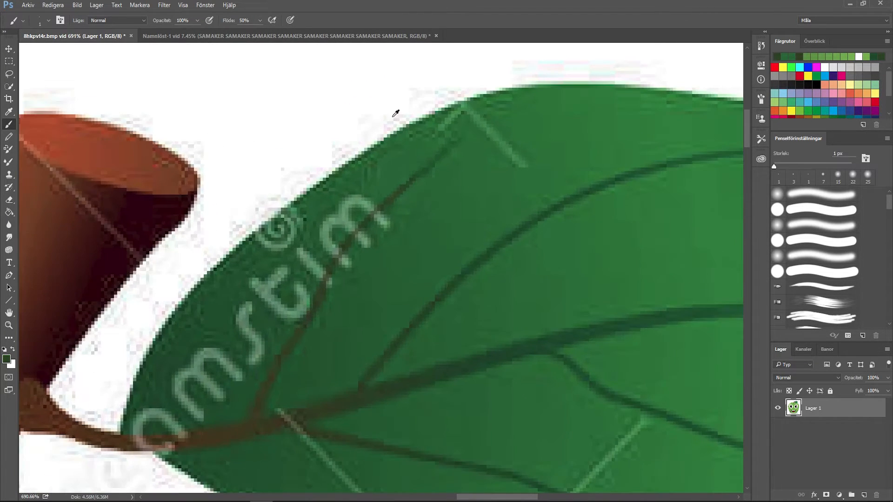
pyautogui.scroll(6, 394, 116)
pyautogui.scroll(-6, 453, 228)
pyautogui.scroll(3, 501, 204)
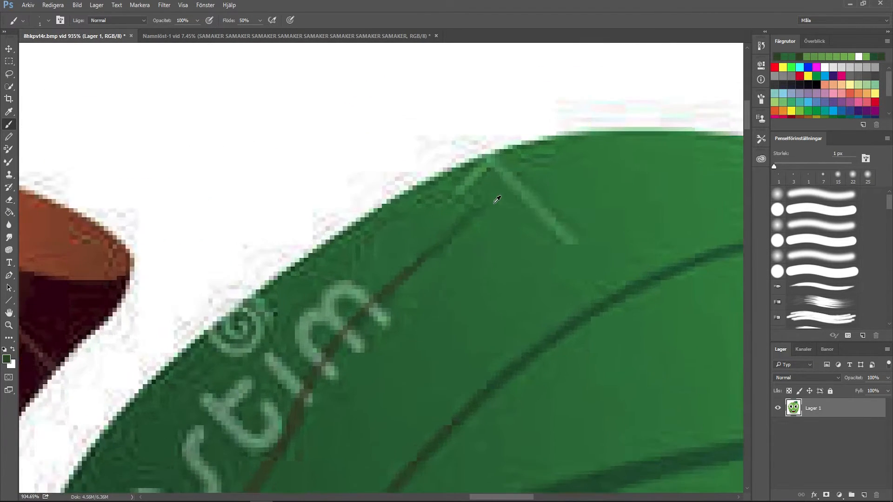
pyautogui.scroll(2, 503, 203)
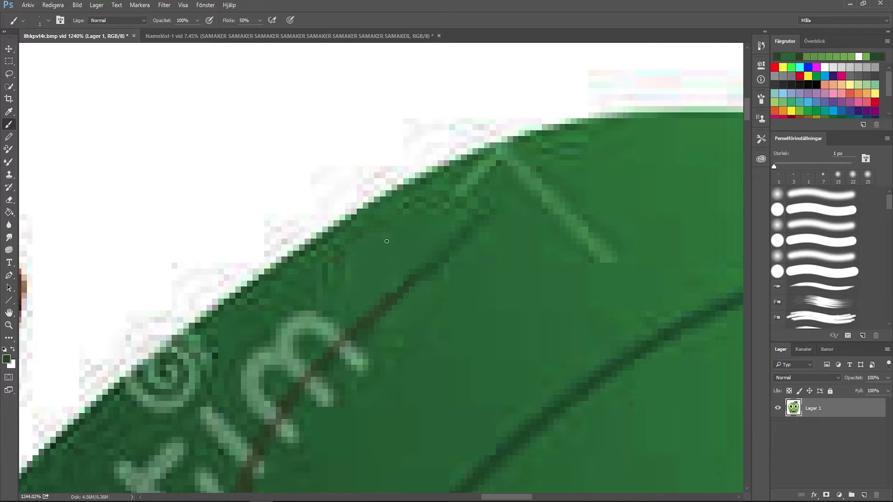
pyautogui.scroll(2, 332, 290)
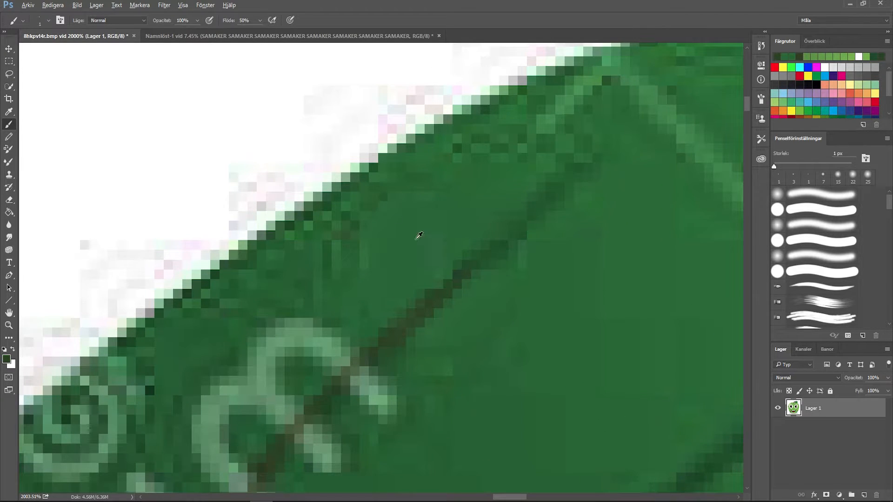
# With the Clone Stamp at 8 px, clone leaf texture between the upper edge and the vein, and reduce the brush to 5 px
pyautogui.press('s')
pyautogui.moveTo(480, 153)
pyautogui.mouseDown()
pyautogui.moveTo(434, 161)
pyautogui.moveTo(446, 164)
pyautogui.mouseUp()
pyautogui.moveTo(527, 134); pyautogui.dragTo(532, 136)
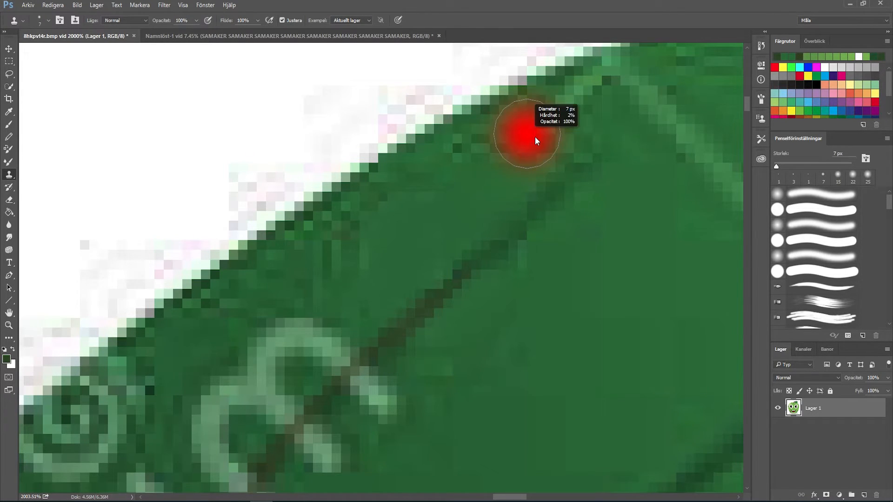
pyautogui.rightClick(531, 137)
pyautogui.moveTo(497, 152); pyautogui.dragTo(513, 147)
pyautogui.keyDown('alt'); pyautogui.click(527, 133); pyautogui.keyUp('alt')
pyautogui.moveTo(487, 177); pyautogui.dragTo(475, 172)
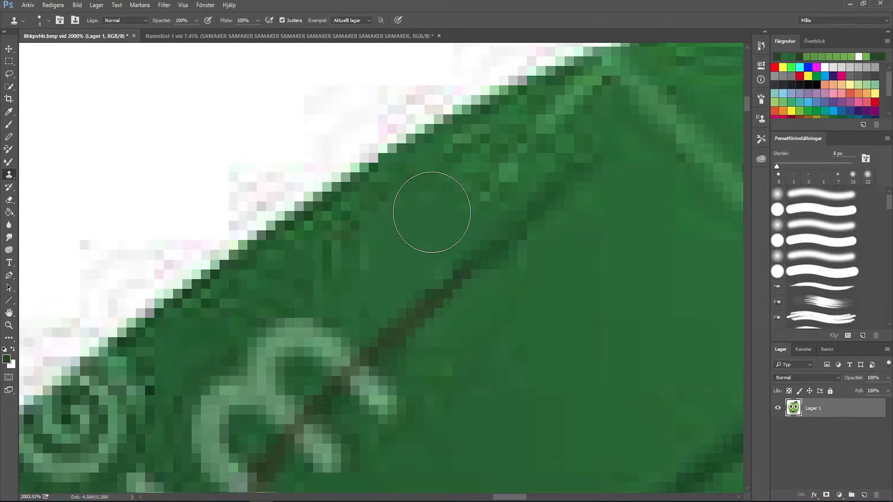
pyautogui.press('[')
pyautogui.press('[')
pyautogui.press('[')
# Inspect the cloned patch on the leaf up close and within the whole apple image
pyautogui.scroll(-10, 499, 286)
pyautogui.scroll(-4, 437, 279)
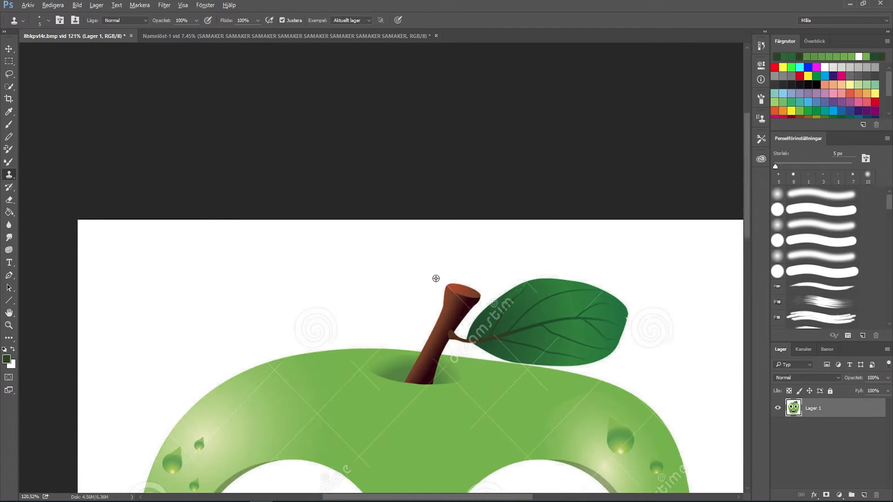
pyautogui.scroll(8, 499, 302)
pyautogui.scroll(5, 449, 432)
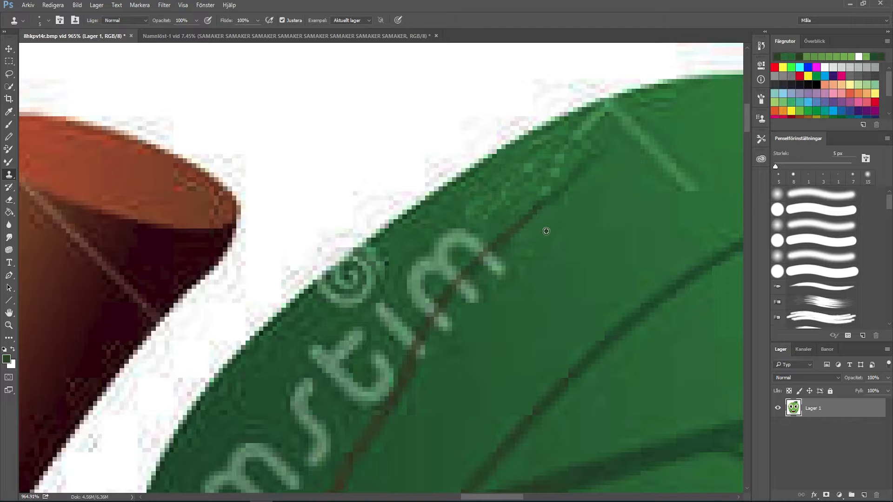
pyautogui.scroll(-8, 440, 203)
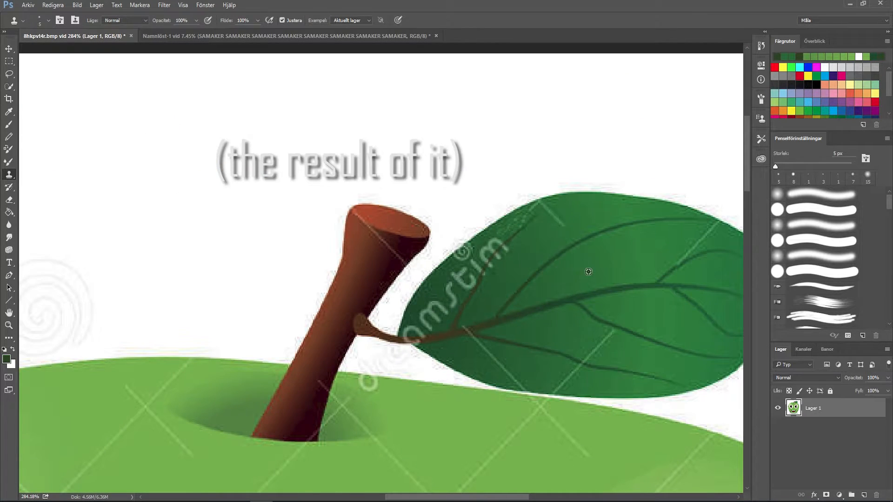
pyautogui.scroll(-5, 595, 292)
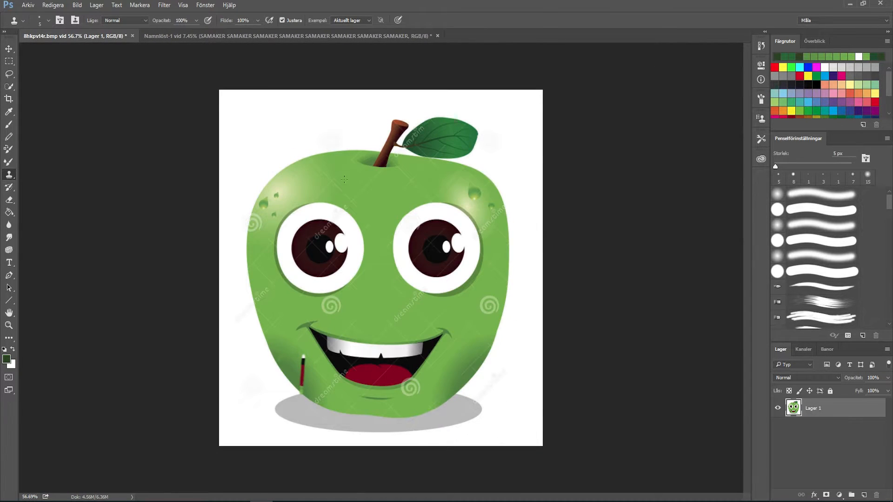
# Switch to the portrait document and inspect its SAMAKER watermark text across the forehead and the background
pyautogui.click(281, 36)
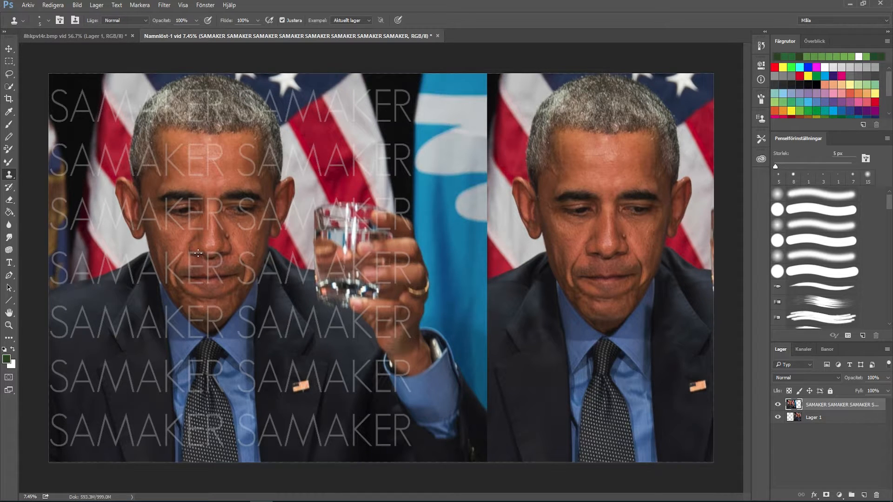
pyautogui.scroll(3, 184, 161)
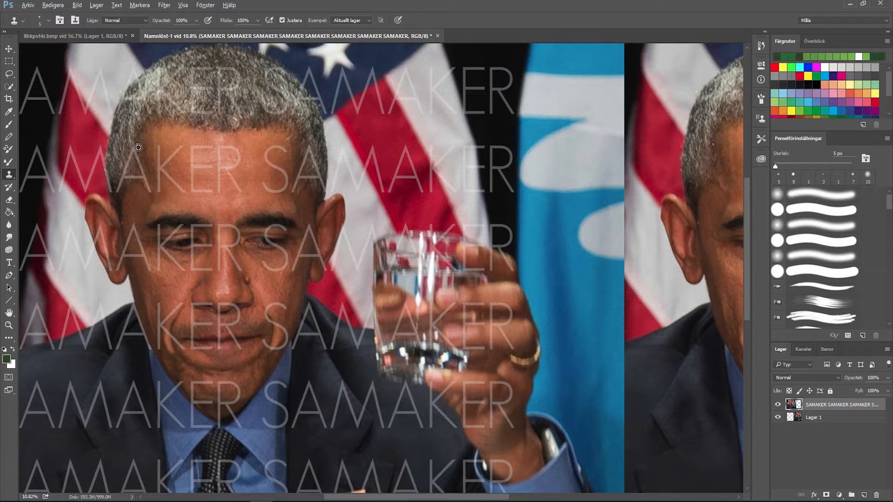
pyautogui.scroll(-3, 151, 151)
pyautogui.scroll(1, 461, 190)
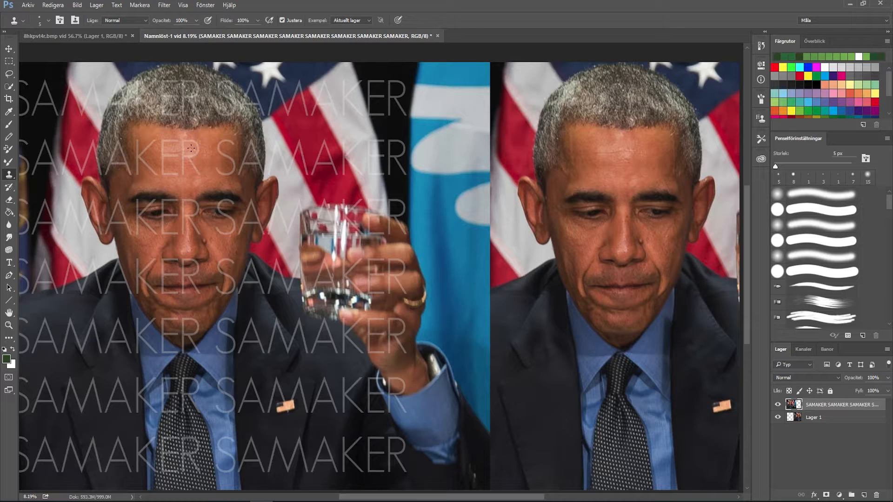
pyautogui.scroll(12, 188, 138)
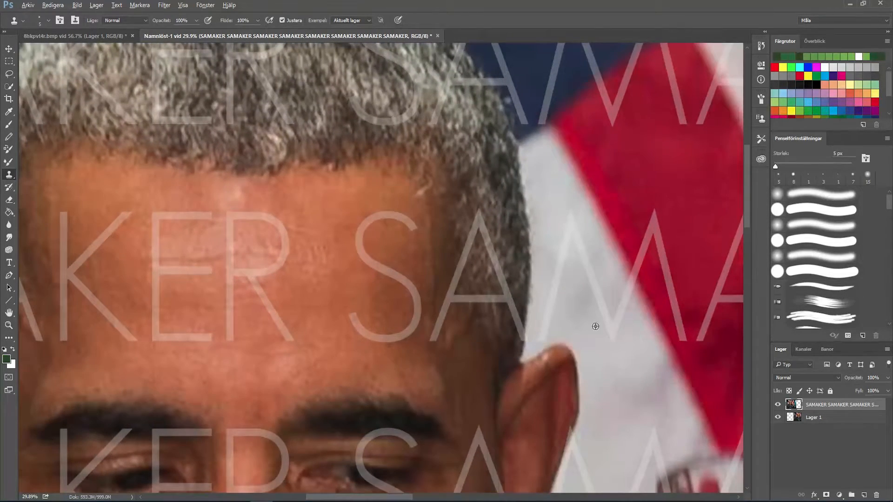
pyautogui.scroll(-15, 451, 323)
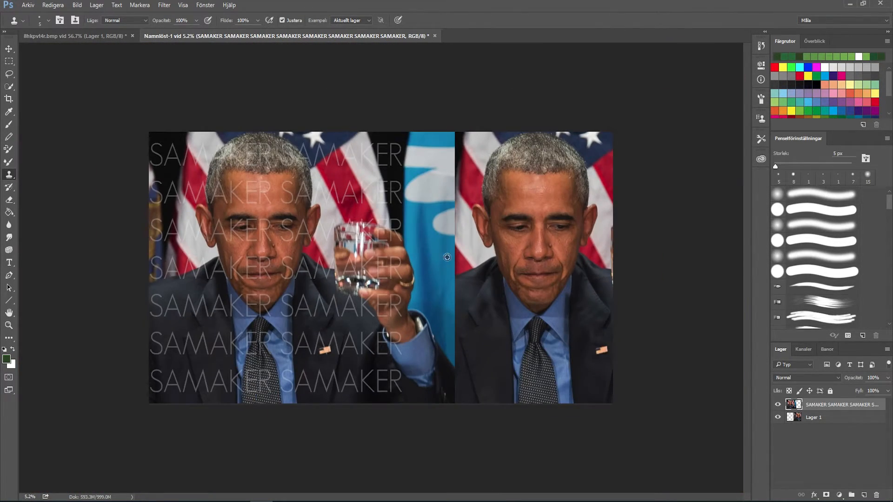
# Hide and show the SAMAKER layer twice to compare the portrait with and without it
pyautogui.click(778, 405)
pyautogui.click(778, 405)
pyautogui.click(778, 404)
pyautogui.click(778, 405)
# Hide and show Lager 1 twice for comparison, and make the SAMAKER layer active again
pyautogui.doubleClick(785, 420)
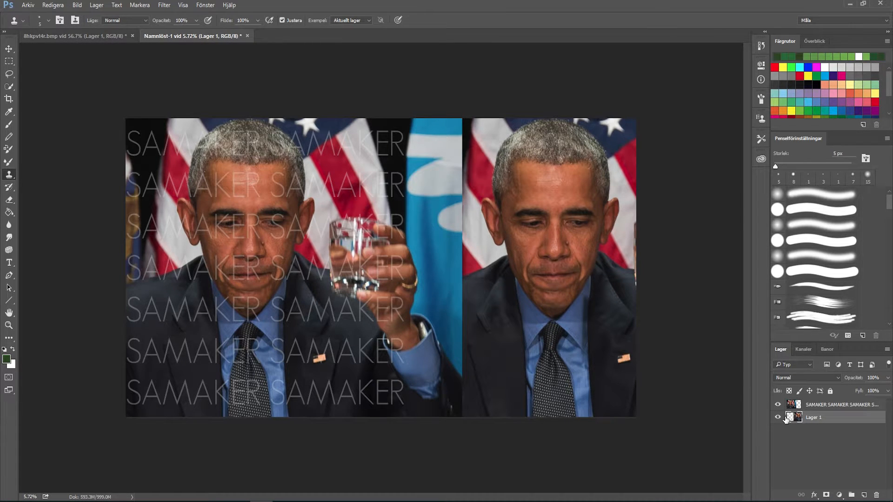
pyautogui.press('Escape')
pyautogui.click(778, 417)
pyautogui.click(778, 417)
pyautogui.click(778, 418)
pyautogui.click(778, 418)
pyautogui.click(791, 404)
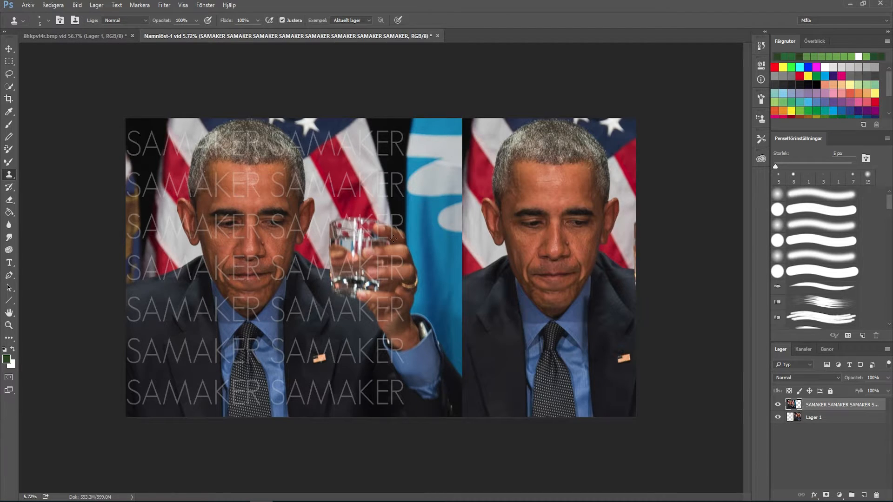
# Sample the forehead skin tone beside the watermark letter R and set the Brush to 59 px
pyautogui.scroll(12, 360, 236)
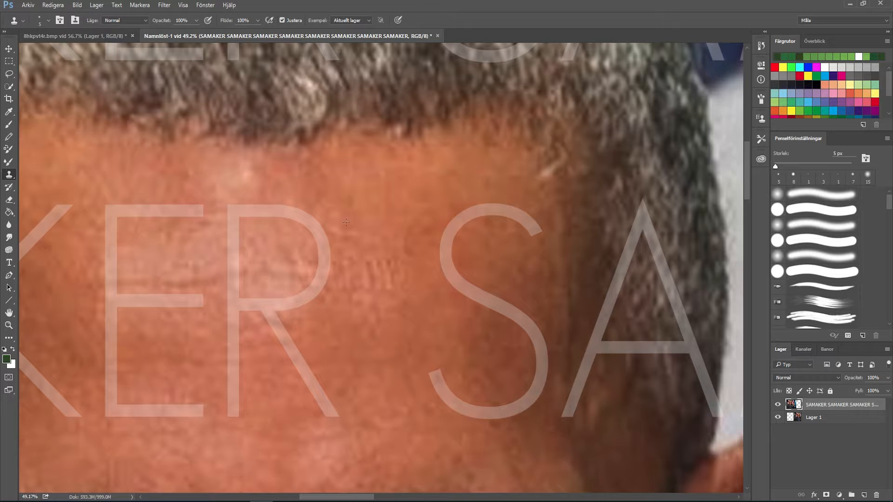
pyautogui.moveTo(349, 225); pyautogui.dragTo(364, 233)
pyautogui.scroll(3, 173, 234)
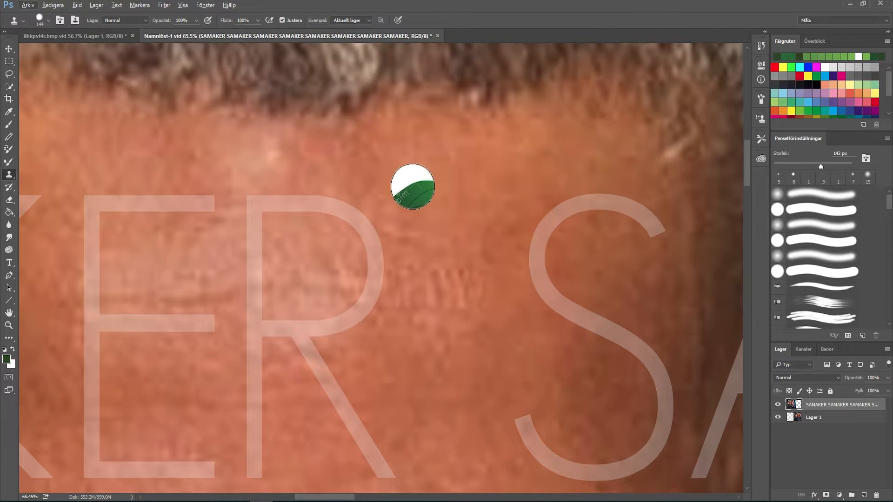
pyautogui.press('i')
pyautogui.click(406, 209)
pyautogui.press('b')
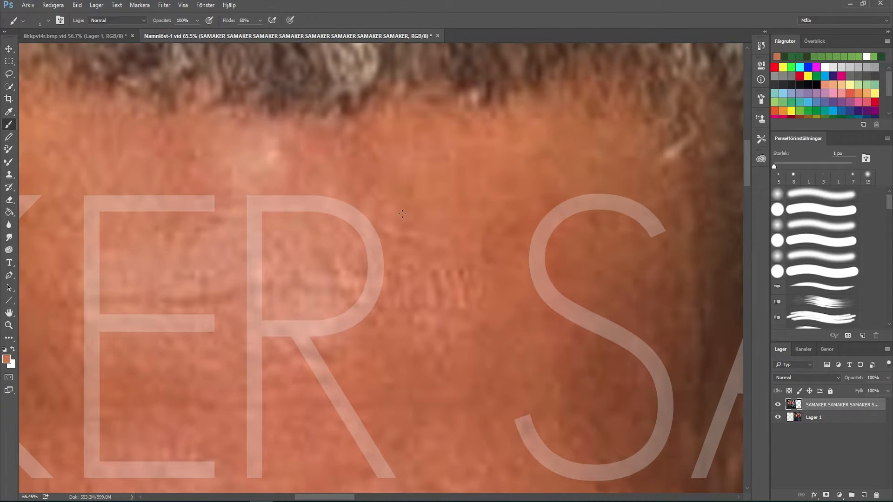
pyautogui.moveTo(405, 220); pyautogui.dragTo(417, 220)
# Try painting freshly sampled skin colour over the wrinkled forehead texture between the letters R and S
pyautogui.keyDown('alt'); pyautogui.scroll(6, 435, 240); pyautogui.keyUp('alt')
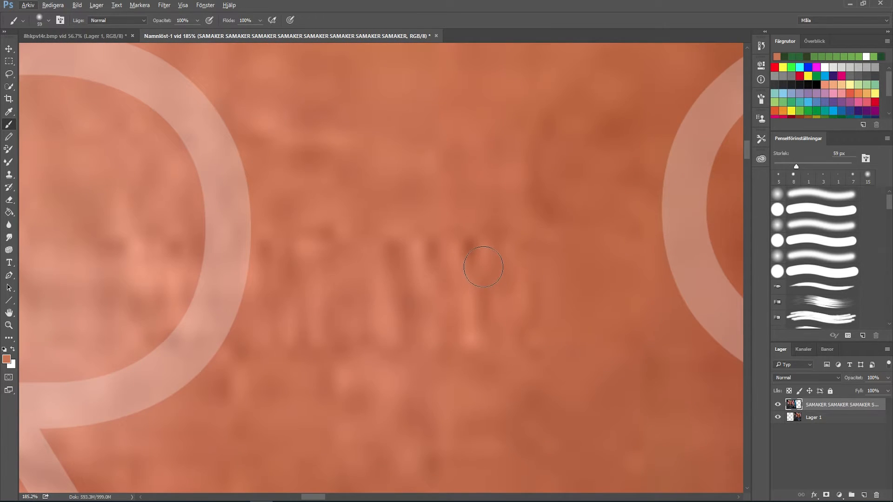
pyautogui.keyDown('alt'); pyautogui.click(462, 255); pyautogui.keyUp('alt')
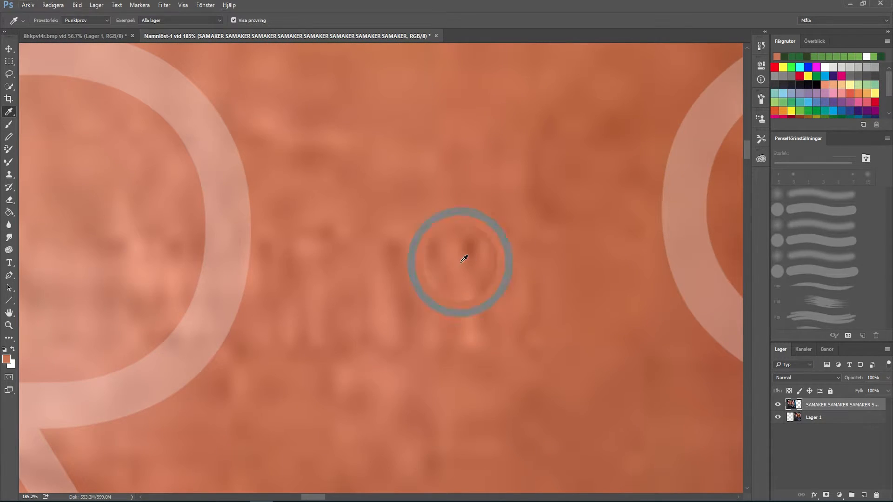
pyautogui.moveTo(522, 239)
pyautogui.mouseDown()
pyautogui.moveTo(517, 233)
pyautogui.moveTo(408, 311)
pyautogui.moveTo(361, 367)
pyautogui.moveTo(492, 285)
pyautogui.mouseUp()
pyautogui.keyDown('alt'); pyautogui.scroll(-3, 490, 282); pyautogui.keyUp('alt')
pyautogui.keyDown('alt'); pyautogui.scroll(-9, 475, 311); pyautogui.keyUp('alt')
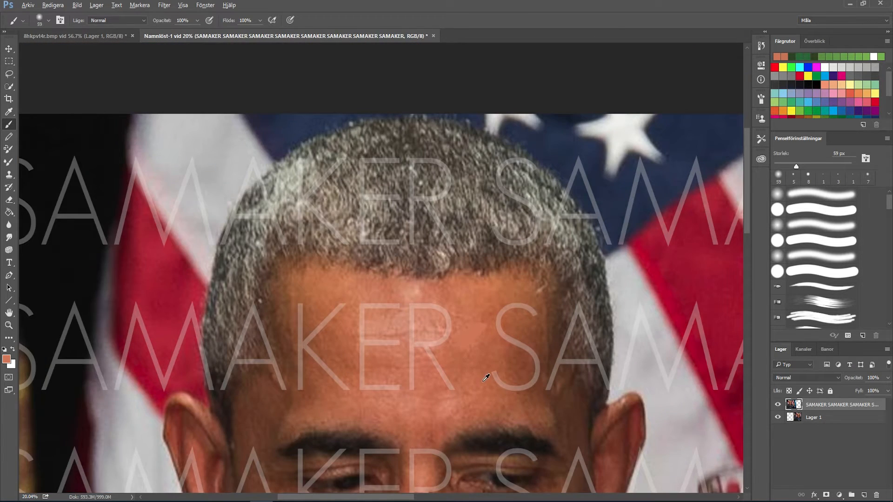
pyautogui.keyDown('alt'); pyautogui.scroll(3, 465, 339); pyautogui.keyUp('alt')
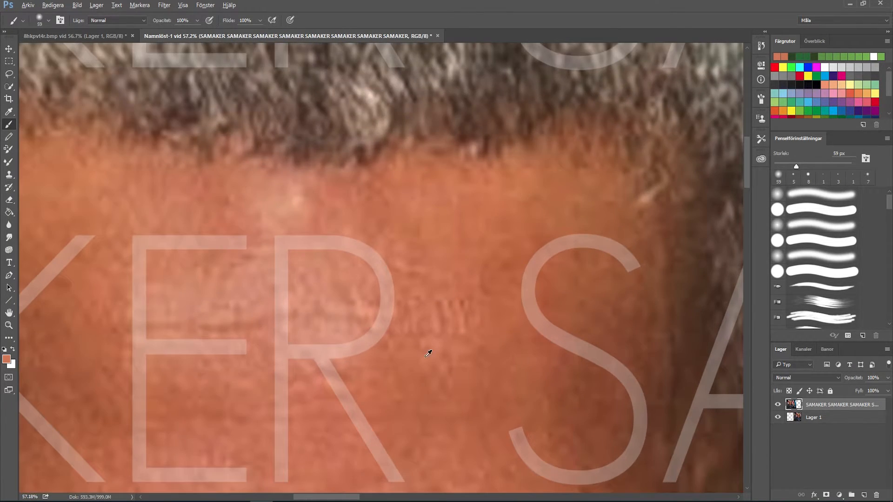
pyautogui.keyDown('alt'); pyautogui.scroll(4, 373, 293); pyautogui.keyUp('alt')
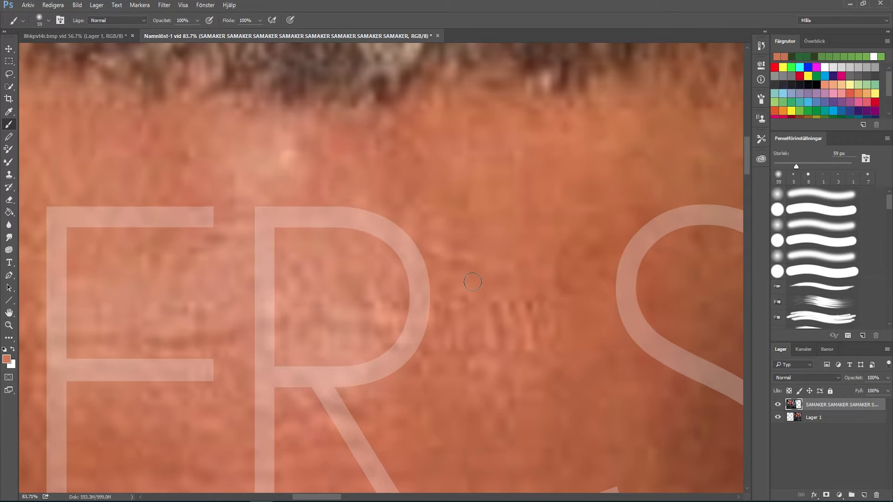
# Clone clean forehead skin over the rounded bowl of the letter R using the Clone Stamp at 144 px and 0% hardness
pyautogui.press('s')
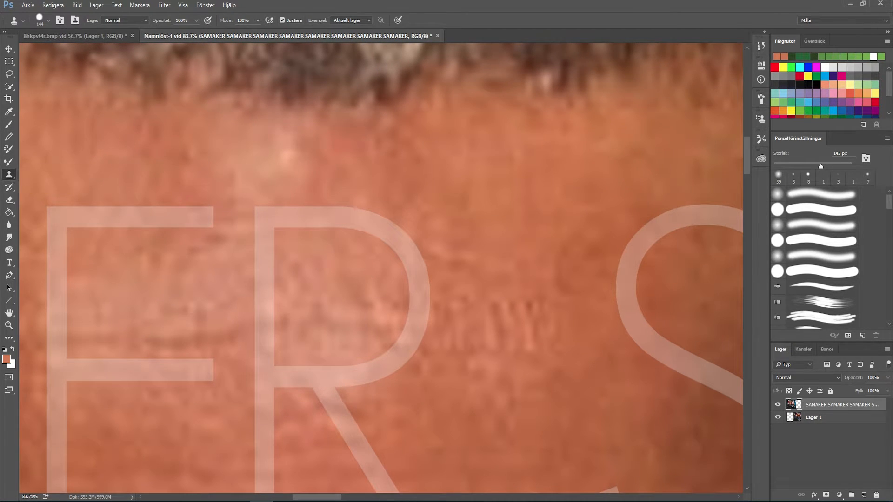
pyautogui.rightClick(462, 233)
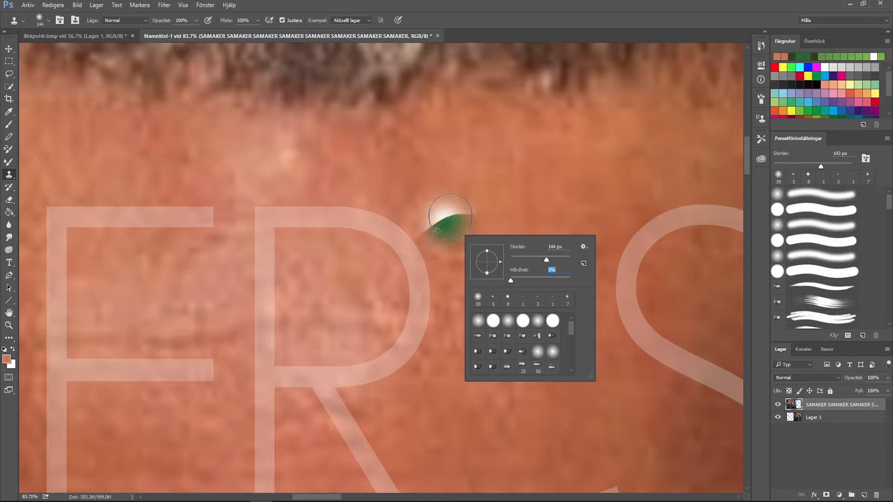
pyautogui.press('Return')
pyautogui.keyDown('alt'); pyautogui.click(429, 213); pyautogui.keyUp('alt')
pyautogui.moveTo(341, 210)
pyautogui.mouseDown()
pyautogui.moveTo(358, 209)
pyautogui.moveTo(449, 271)
pyautogui.moveTo(411, 251)
pyautogui.moveTo(409, 340)
pyautogui.moveTo(386, 363)
pyautogui.moveTo(400, 400)
pyautogui.mouseUp()
# Clone nearby forehead skin over the upper stem, the rest of the top bar and the middle bar of the R
pyautogui.keyDown('alt'); pyautogui.click(489, 309); pyautogui.keyUp('alt')
pyautogui.keyDown('alt'); pyautogui.click(482, 305); pyautogui.keyUp('alt')
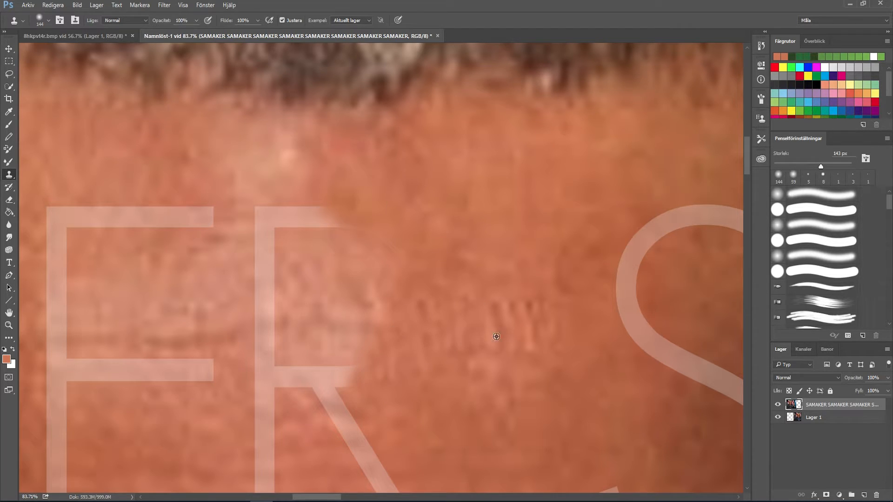
pyautogui.scroll(-5, 515, 345)
pyautogui.scroll(5, 577, 398)
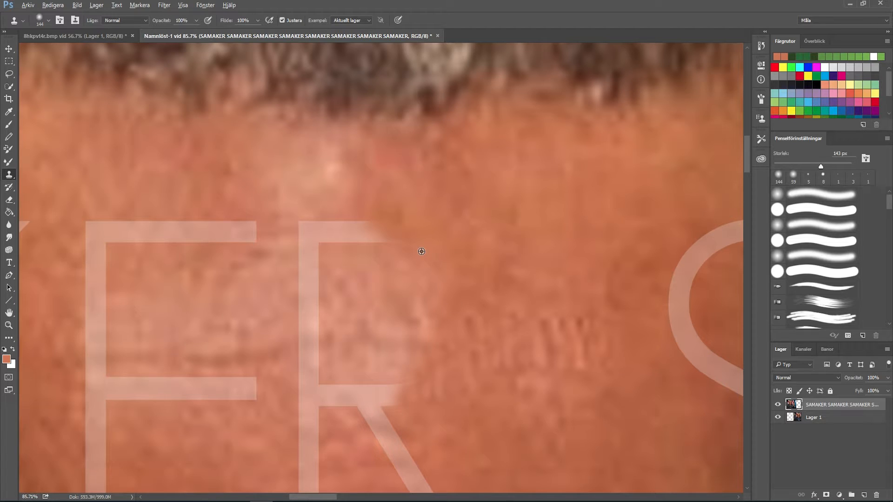
pyautogui.keyDown('alt'); pyautogui.click(377, 323); pyautogui.keyUp('alt')
pyautogui.moveTo(335, 344)
pyautogui.mouseDown()
pyautogui.moveTo(299, 259)
pyautogui.moveTo(321, 232)
pyautogui.moveTo(405, 233)
pyautogui.mouseUp()
pyautogui.keyDown('alt'); pyautogui.click(358, 353); pyautogui.keyUp('alt')
pyautogui.moveTo(389, 392)
pyautogui.mouseDown()
pyautogui.moveTo(307, 384)
pyautogui.moveTo(360, 400)
pyautogui.mouseUp()
# Clone forehead skin over the diagonal leg and lower stem of the R with the Clone Stamp at 190 px
pyautogui.scroll(-5, 470, 378)
pyautogui.scroll(4, 517, 404)
pyautogui.keyDown('alt'); pyautogui.click(516, 405); pyautogui.keyUp('alt')
pyautogui.moveTo(447, 400); pyautogui.dragTo(356, 275)
pyautogui.moveTo(306, 269); pyautogui.dragTo(306, 407)
# Examine the retouched forehead area and the remaining SAMAKER text across the face and the glass
pyautogui.scroll(-3, 377, 368)
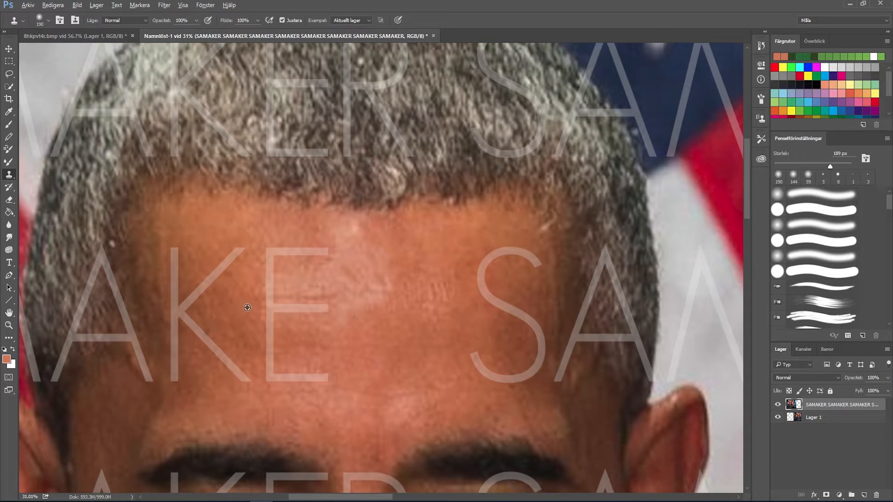
pyautogui.scroll(4, 308, 336)
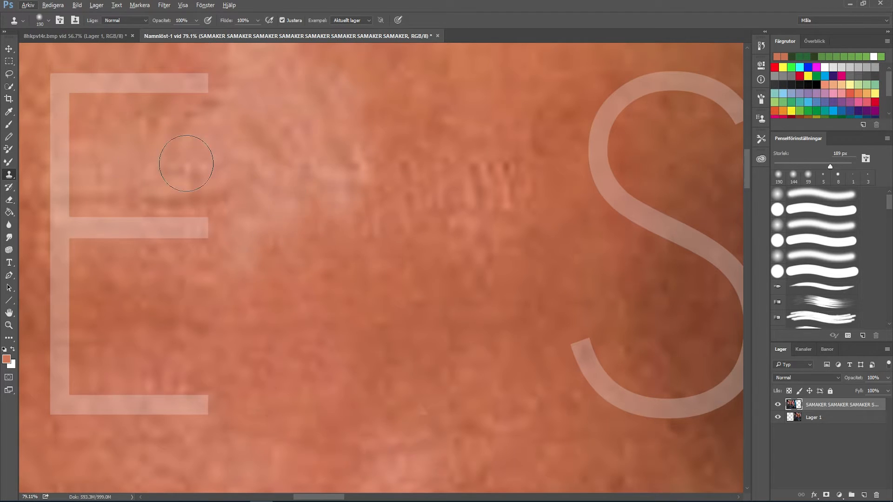
pyautogui.scroll(-1, 195, 222)
pyautogui.scroll(-4, 195, 223)
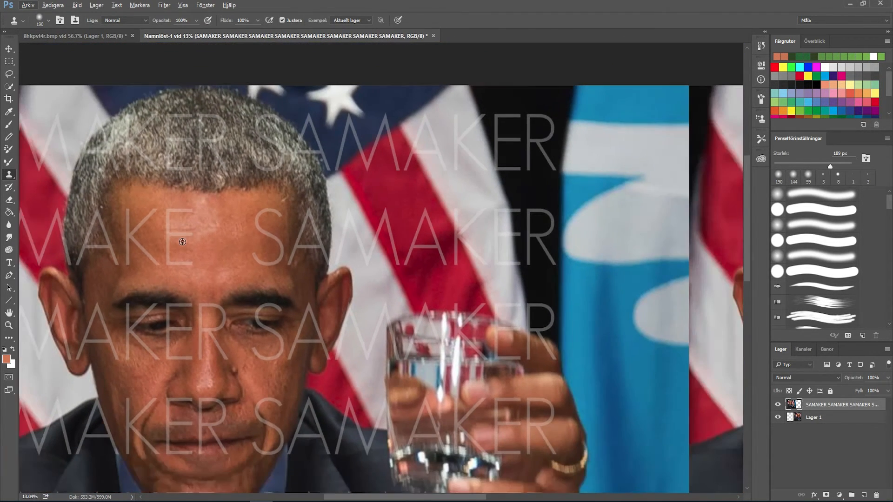
pyautogui.scroll(3, 213, 397)
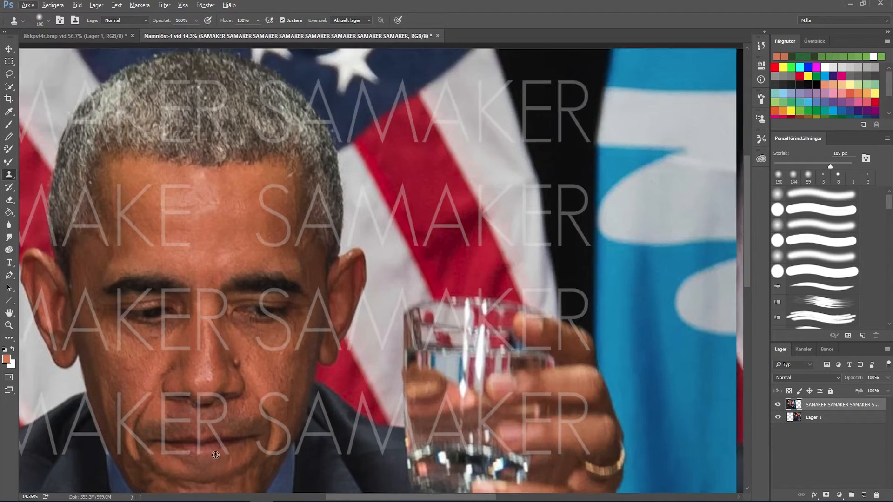
pyautogui.scroll(-5, 379, 288)
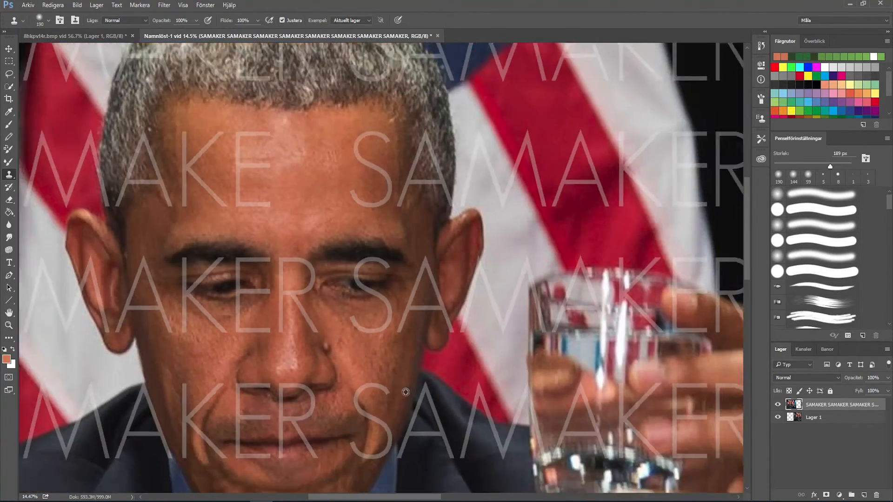
pyautogui.scroll(4, 305, 428)
pyautogui.scroll(-3, 219, 280)
pyautogui.scroll(-1, 219, 280)
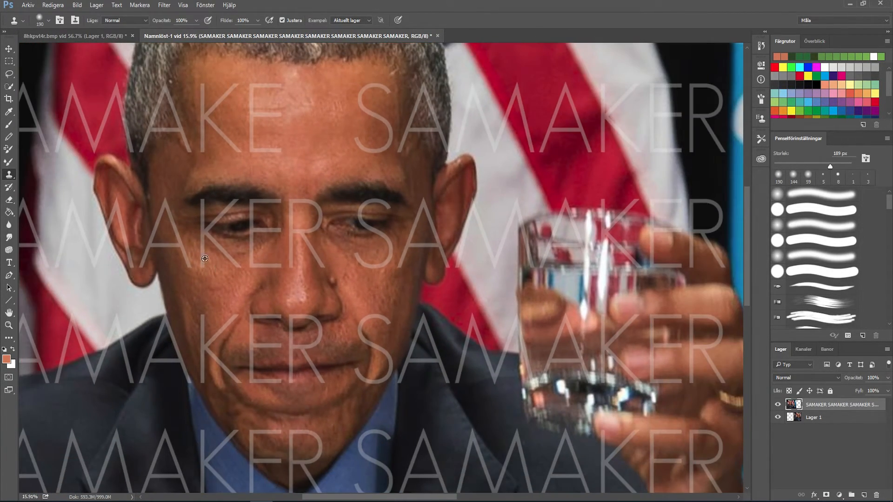
pyautogui.scroll(-2, 98, 234)
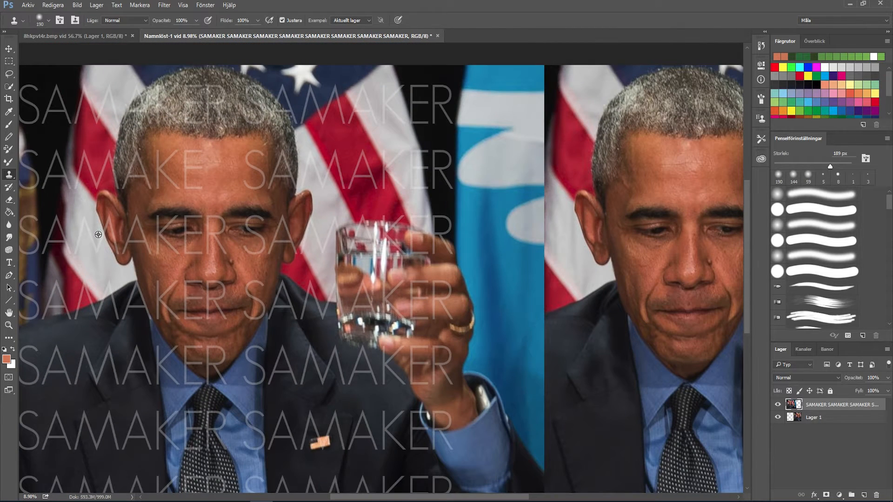
pyautogui.scroll(-1, 95, 235)
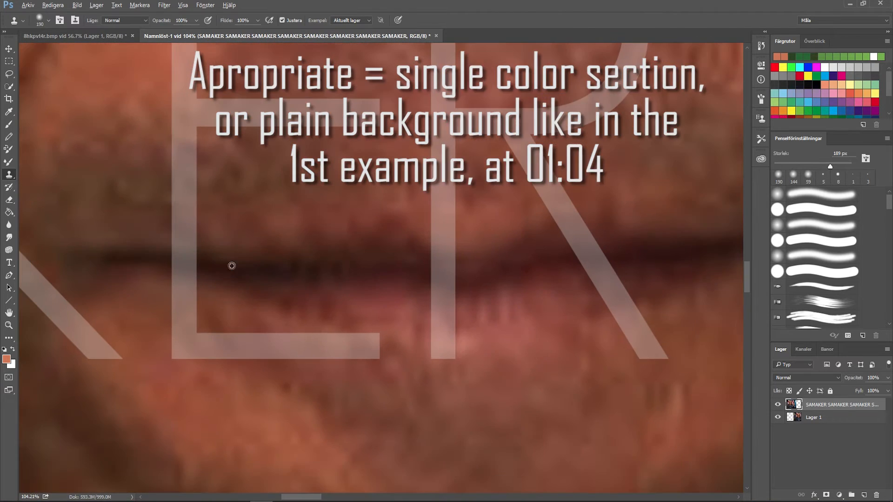
# Clone adjacent skin over the stem and middle bar of the E beside the upper lip, with the Clone Stamp reduced to 136 px
pyautogui.moveTo(186, 214); pyautogui.dragTo(190, 189)
pyautogui.keyDown('alt'); pyautogui.click(254, 188); pyautogui.keyUp('alt')
pyautogui.moveTo(190, 179); pyautogui.dragTo(192, 152)
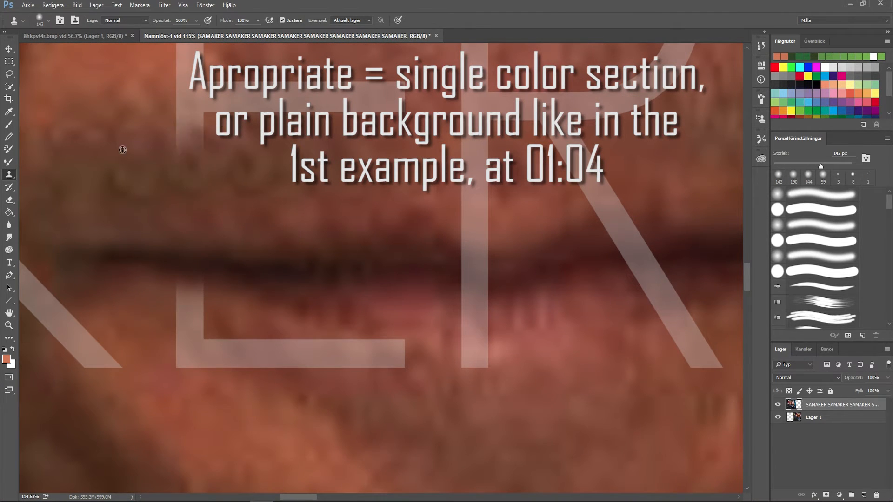
pyautogui.scroll(4, 194, 152)
pyautogui.keyDown('alt'); pyautogui.click(389, 327); pyautogui.keyUp('alt')
pyautogui.moveTo(414, 228); pyautogui.dragTo(293, 244)
pyautogui.keyDown('alt'); pyautogui.click(406, 215); pyautogui.keyUp('alt')
pyautogui.moveTo(400, 268)
pyautogui.mouseDown()
pyautogui.moveTo(229, 263)
pyautogui.moveTo(196, 287)
pyautogui.moveTo(215, 259)
pyautogui.mouseUp()
pyautogui.keyDown('alt'); pyautogui.click(142, 245); pyautogui.keyUp('alt')
pyautogui.keyDown('alt'); pyautogui.click(245, 220); pyautogui.keyUp('alt')
pyautogui.moveTo(207, 212); pyautogui.dragTo(187, 160)
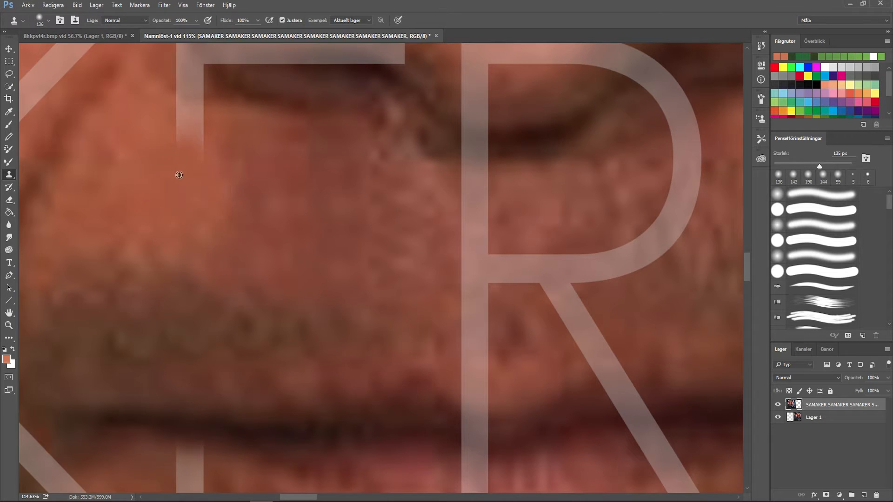
# Clone skin over the remaining upper part of the E above the mouth
pyautogui.scroll(-5, 187, 153)
pyautogui.scroll(10, 186, 362)
pyautogui.moveTo(320, 182)
pyautogui.mouseDown()
pyautogui.moveTo(316, 204)
pyautogui.moveTo(351, 252)
pyautogui.mouseUp()
pyautogui.scroll(-5, 451, 288)
pyautogui.scroll(4, 470, 267)
pyautogui.moveTo(301, 282); pyautogui.dragTo(305, 309)
# Clone lip and chin skin over the bottom bar and lower stem of the E with the Clone Stamp at 107 px
pyautogui.scroll(-4, 357, 339)
pyautogui.keyDown('alt'); pyautogui.click(625, 326); pyautogui.keyUp('alt')
pyautogui.moveTo(581, 342)
pyautogui.mouseDown()
pyautogui.moveTo(474, 344)
pyautogui.moveTo(430, 333)
pyautogui.mouseUp()
pyautogui.keyDown('alt'); pyautogui.click(535, 377); pyautogui.keyUp('alt')
pyautogui.keyDown('alt'); pyautogui.click(512, 326); pyautogui.keyUp('alt')
pyautogui.keyDown('alt'); pyautogui.click(484, 391); pyautogui.keyUp('alt')
pyautogui.moveTo(421, 335)
pyautogui.mouseDown()
pyautogui.moveTo(389, 323)
pyautogui.moveTo(400, 339)
pyautogui.moveTo(344, 345)
pyautogui.mouseUp()
pyautogui.keyDown('alt'); pyautogui.click(413, 345); pyautogui.keyUp('alt')
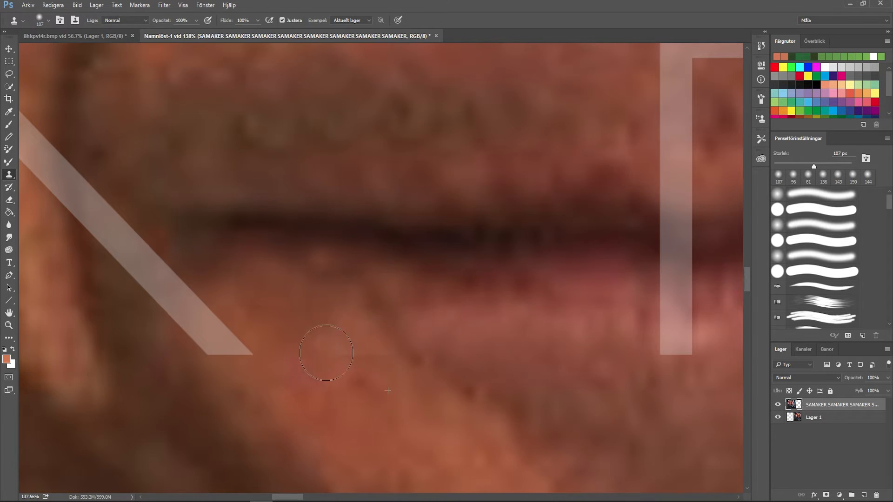
pyautogui.scroll(-7, 333, 371)
pyautogui.scroll(9, 325, 367)
pyautogui.moveTo(424, 294); pyautogui.dragTo(459, 300)
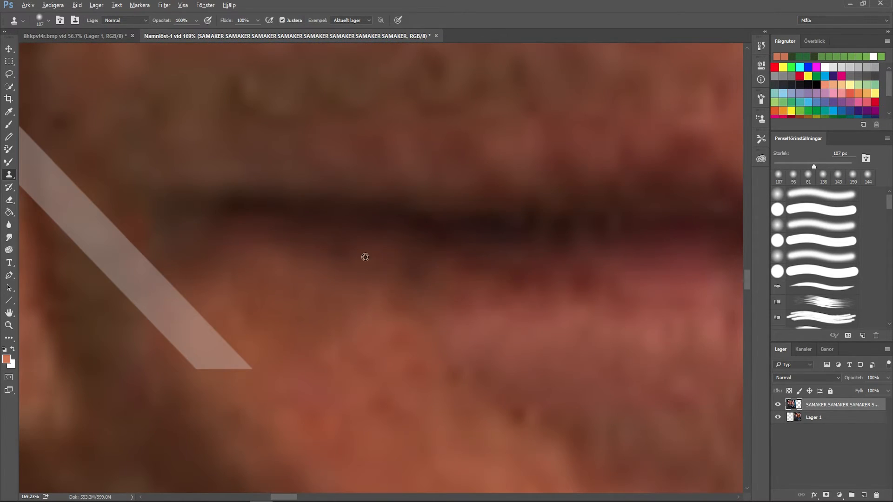
pyautogui.scroll(-10, 364, 255)
pyautogui.scroll(2, 290, 349)
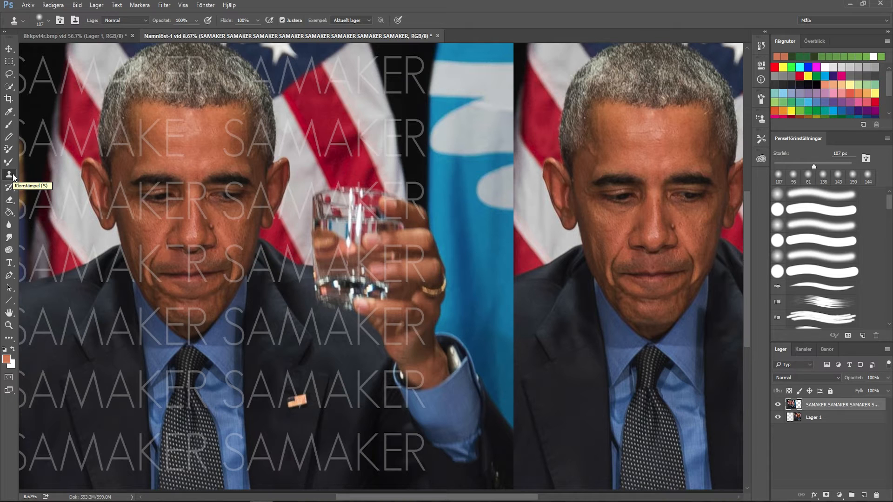
pyautogui.scroll(-3, 177, 222)
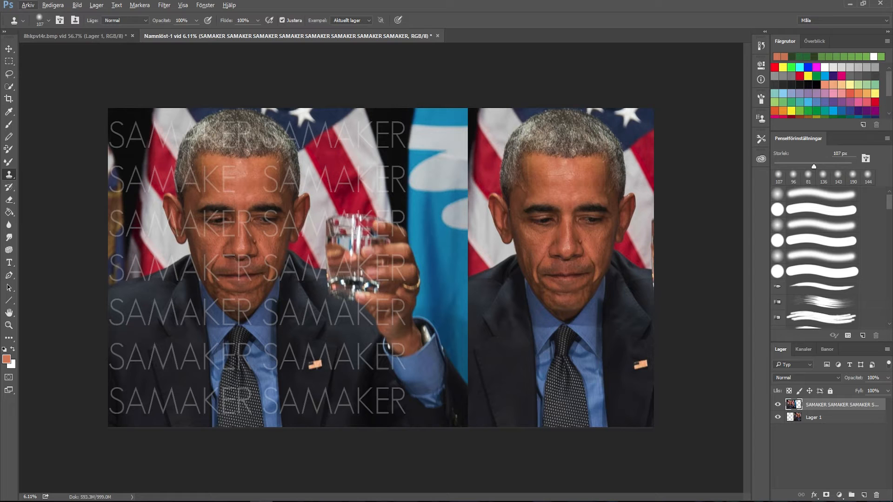
pyautogui.scroll(2, 238, 237)
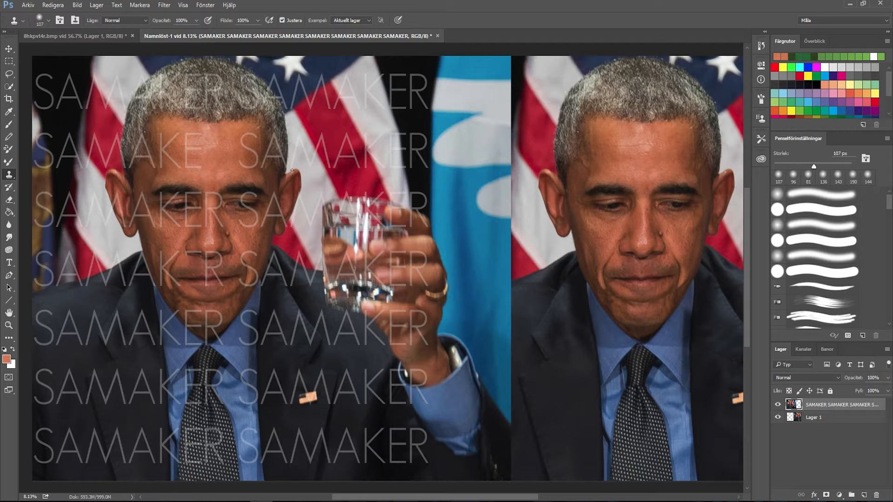
pyautogui.scroll(-3, 186, 247)
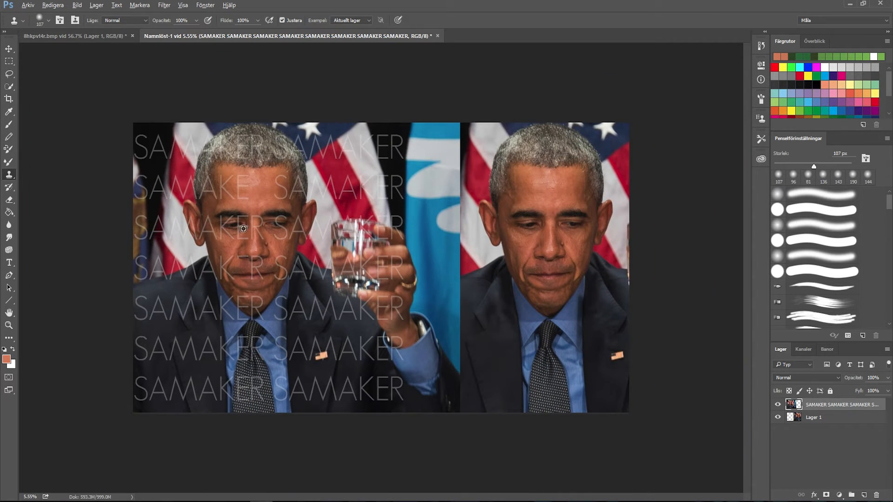
pyautogui.scroll(2, 186, 247)
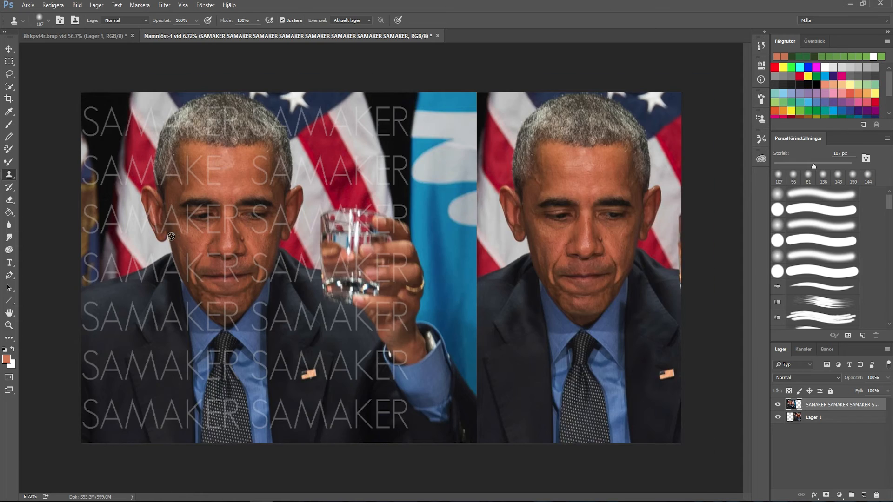
# Paint loose Clone Stamp strokes from the lower cheek across the jacket, the flag and the glass
pyautogui.scroll(15, 228, 224)
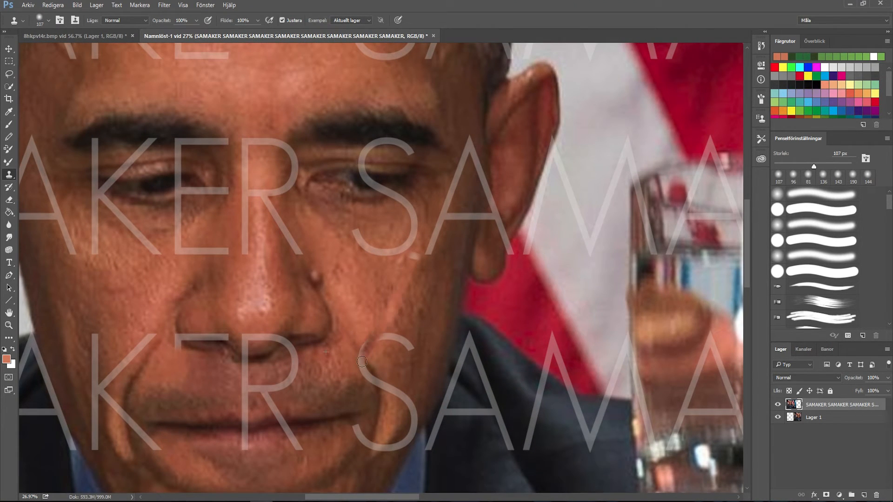
pyautogui.moveTo(409, 446)
pyautogui.mouseDown()
pyautogui.moveTo(465, 347)
pyautogui.moveTo(691, 309)
pyautogui.mouseUp()
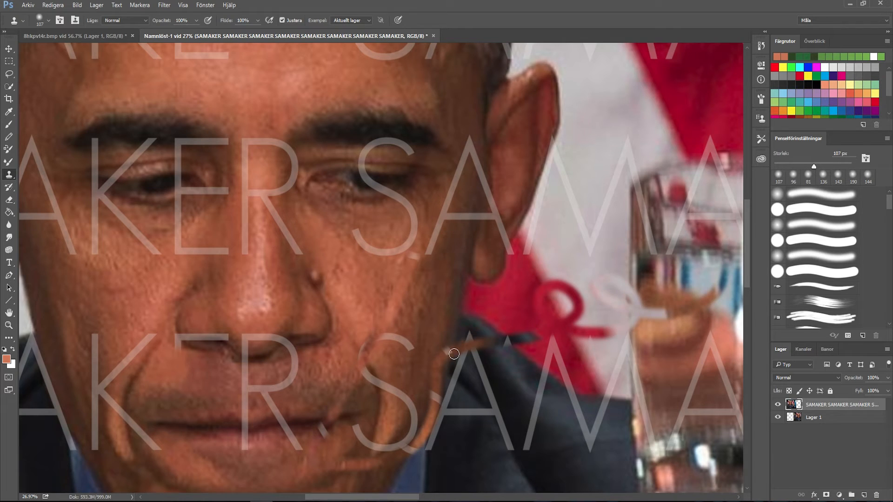
pyautogui.scroll(-7, 410, 360)
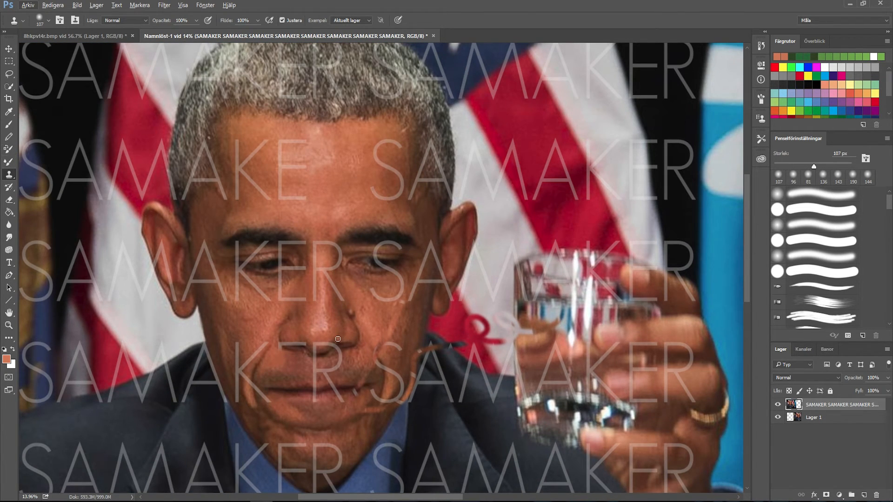
pyautogui.scroll(-2, 277, 327)
pyautogui.keyDown('alt'); pyautogui.click(363, 350); pyautogui.keyUp('alt')
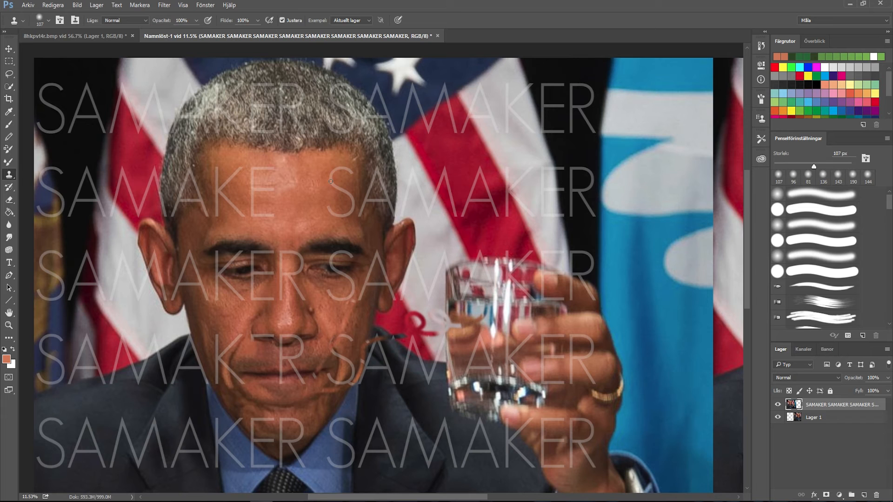
pyautogui.scroll(-4, 205, 239)
pyautogui.scroll(3, 121, 186)
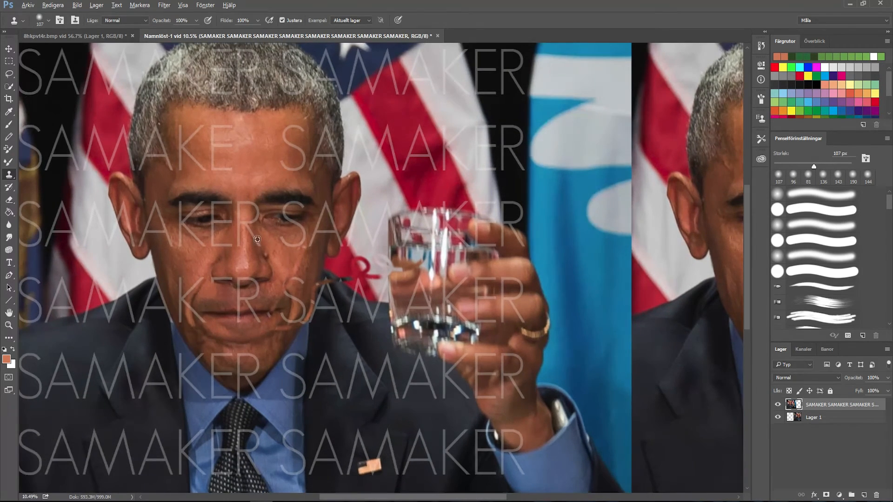
pyautogui.scroll(-2, 460, 327)
pyautogui.press('alt')
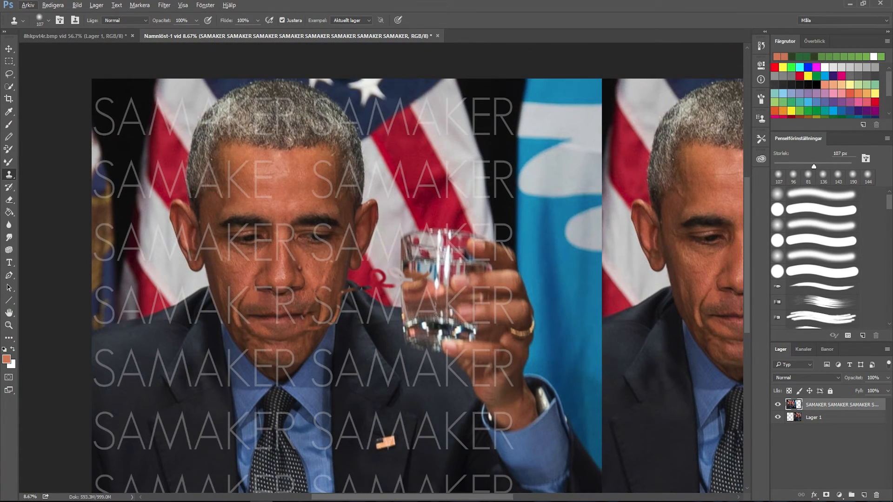